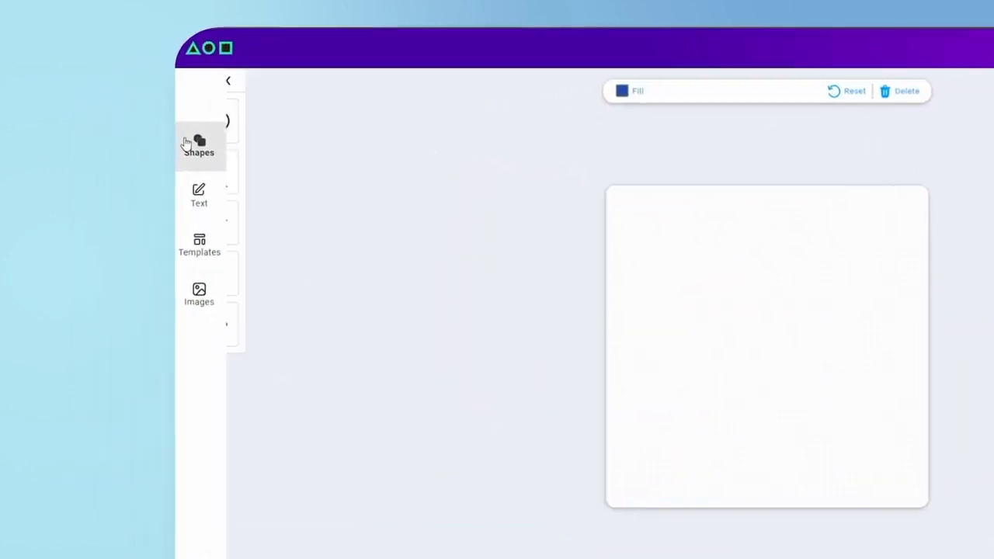
Look through the available shapes, text types, stamp templates and images
{"action": "left_click", "coordinate": [187, 144]}
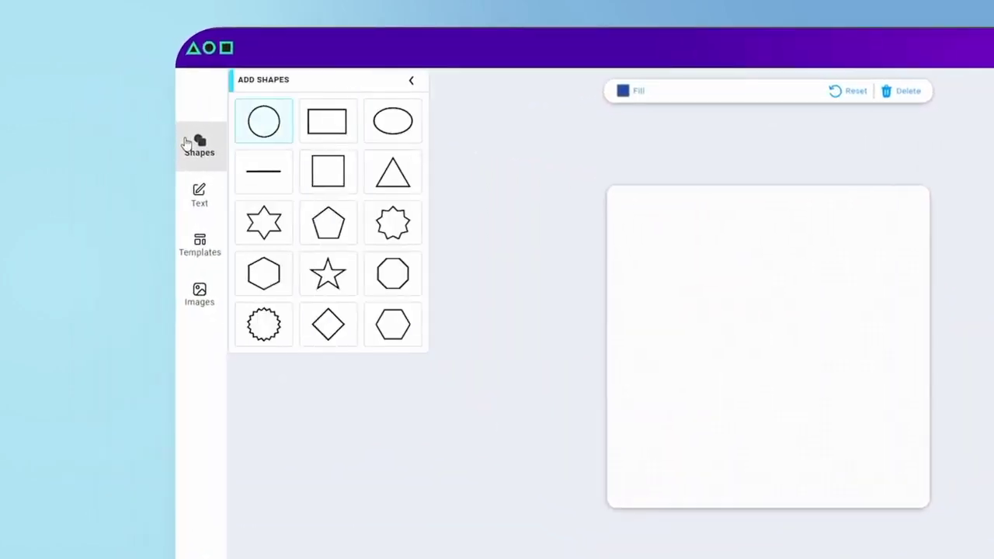
{"action": "left_click", "coordinate": [195, 194]}
{"action": "left_click", "coordinate": [194, 243]}
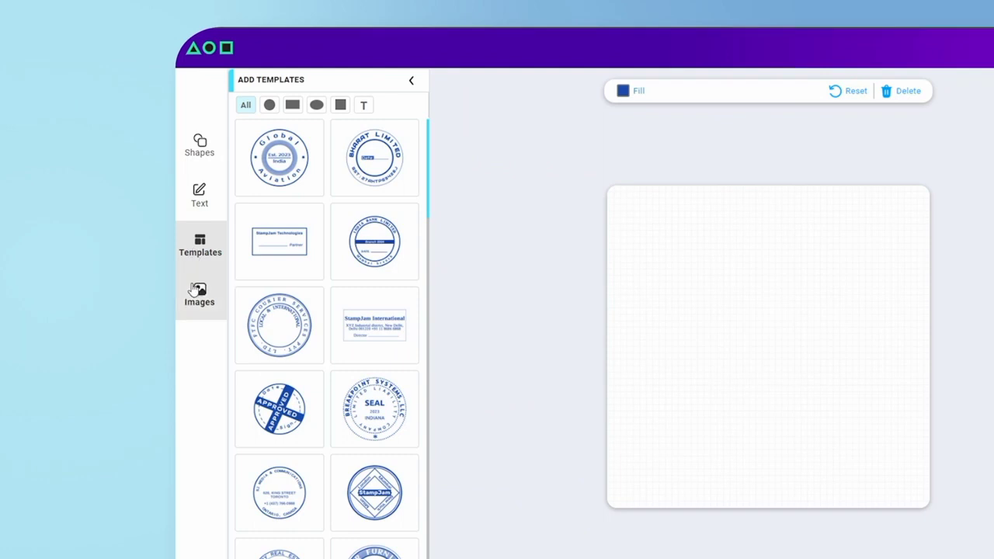
{"action": "left_click", "coordinate": [194, 292]}
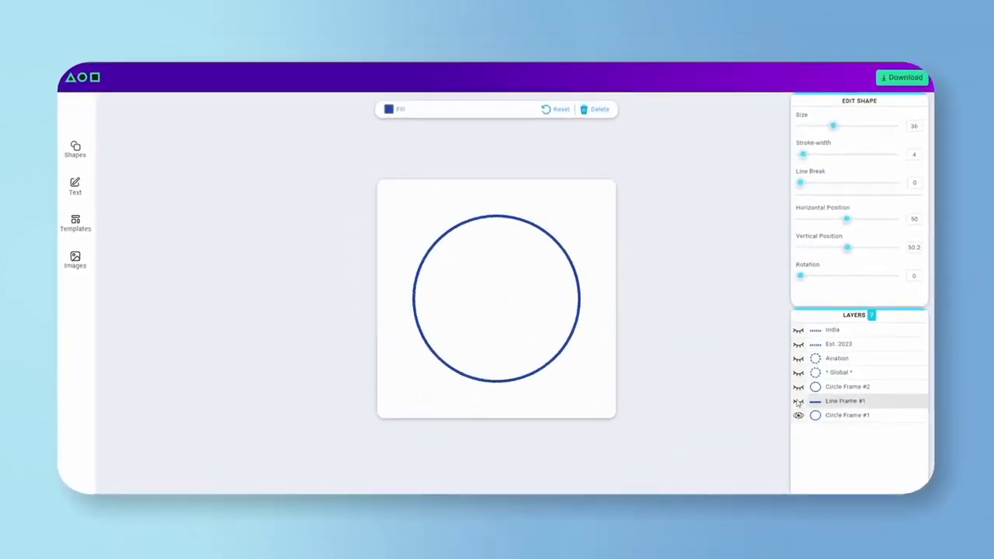
Show the hidden layers of the Global Aviation stamp and try out the settings sliders
{"action": "left_click", "coordinate": [813, 415]}
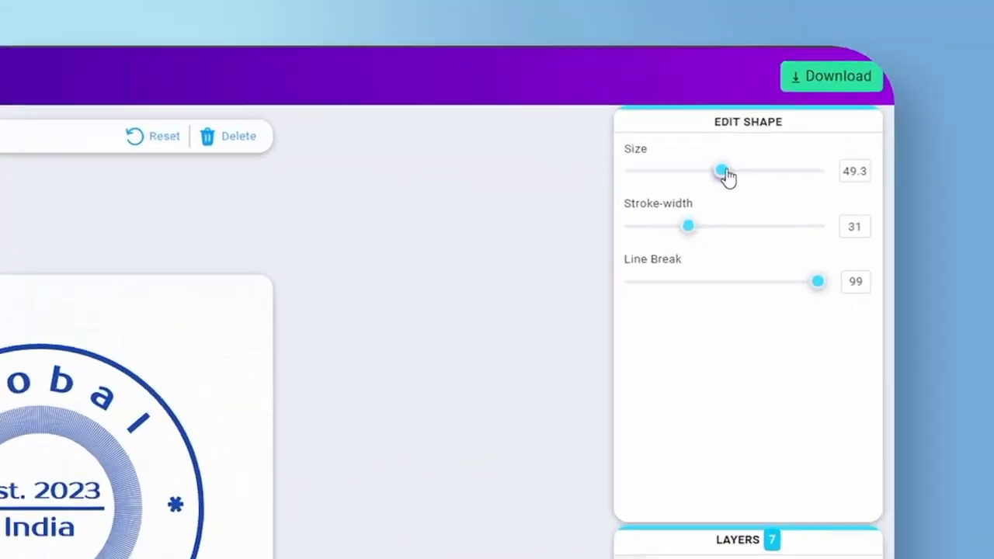
{"action": "left_click_drag", "start_coordinate": [833, 140], "coordinate": [822, 168]}
{"action": "left_click_drag", "start_coordinate": [712, 230], "coordinate": [686, 235]}
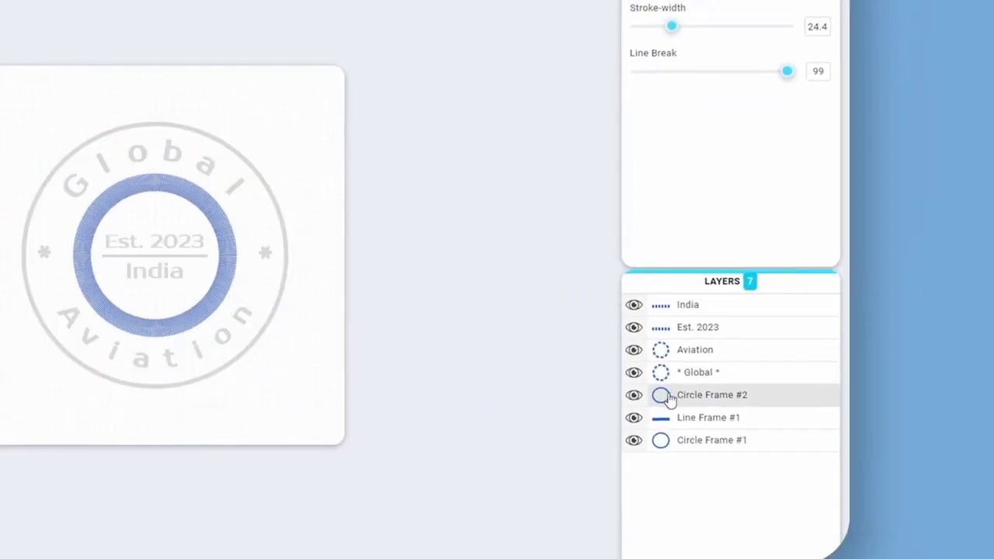
Highlight individual layers such as the inner circle frame and open the stamp's fill colour
{"action": "left_click", "coordinate": [697, 383]}
{"action": "left_click", "coordinate": [704, 394]}
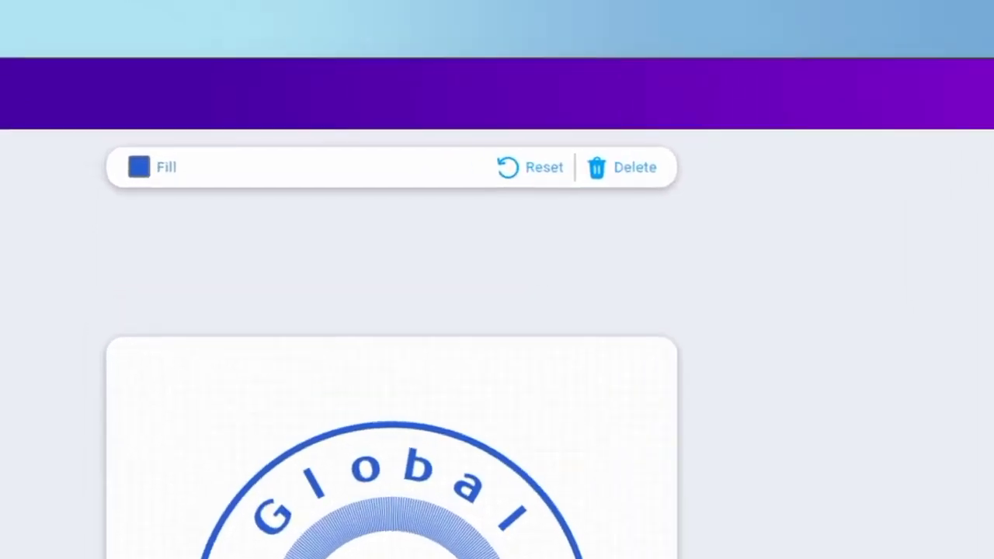
{"action": "left_click", "coordinate": [169, 182]}
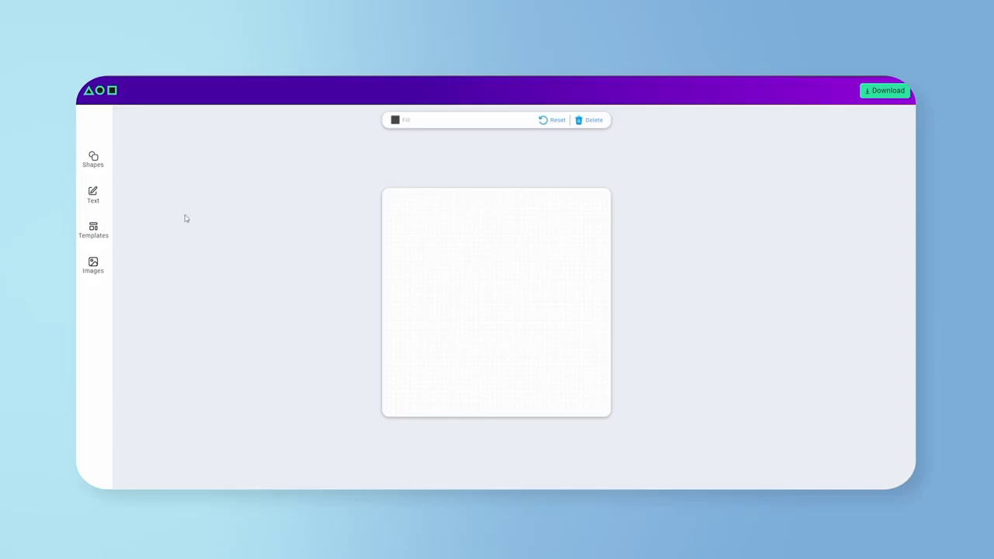
Add a circle frame to the blank stamp canvas
{"action": "left_click", "coordinate": [93, 157]}
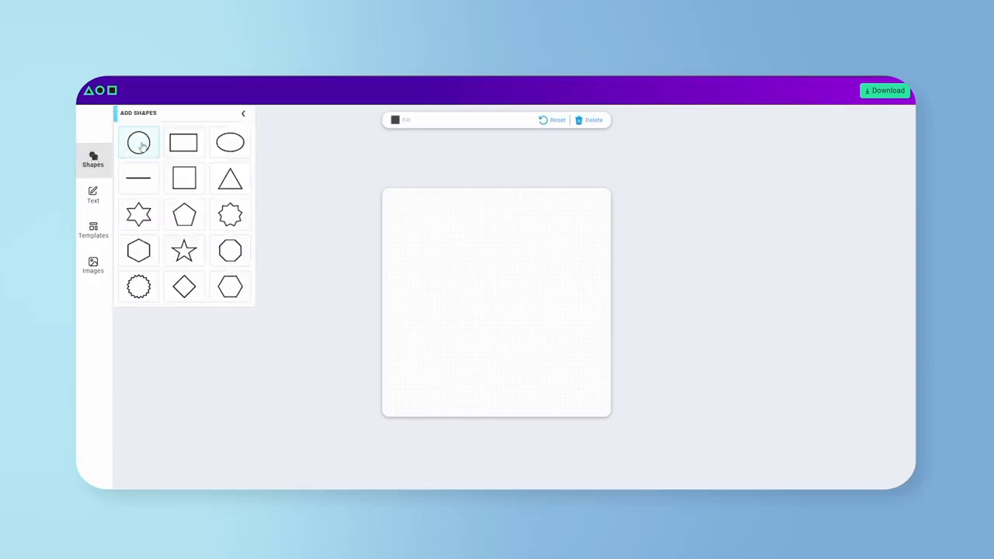
{"action": "left_click", "coordinate": [140, 144]}
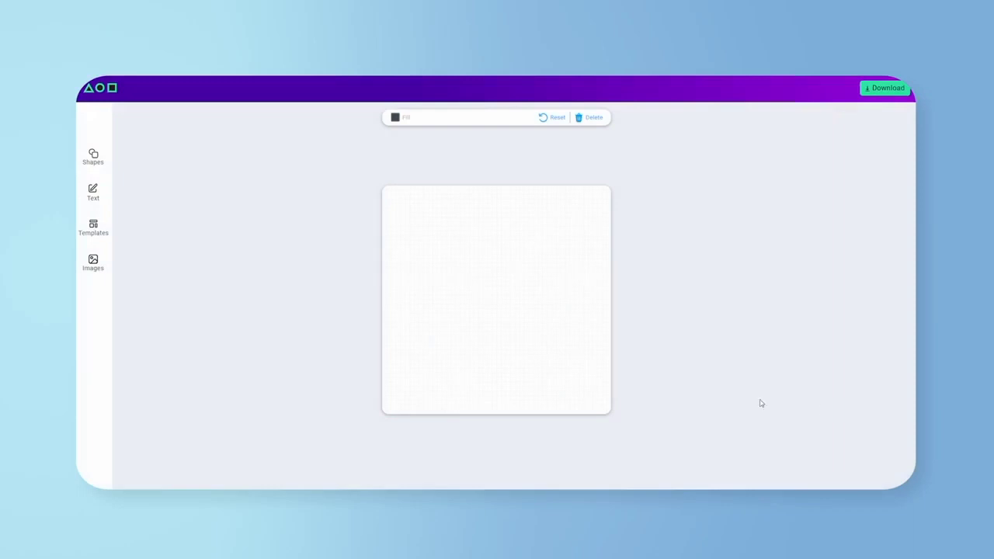
{"action": "left_click", "coordinate": [93, 155]}
{"action": "left_click", "coordinate": [138, 143]}
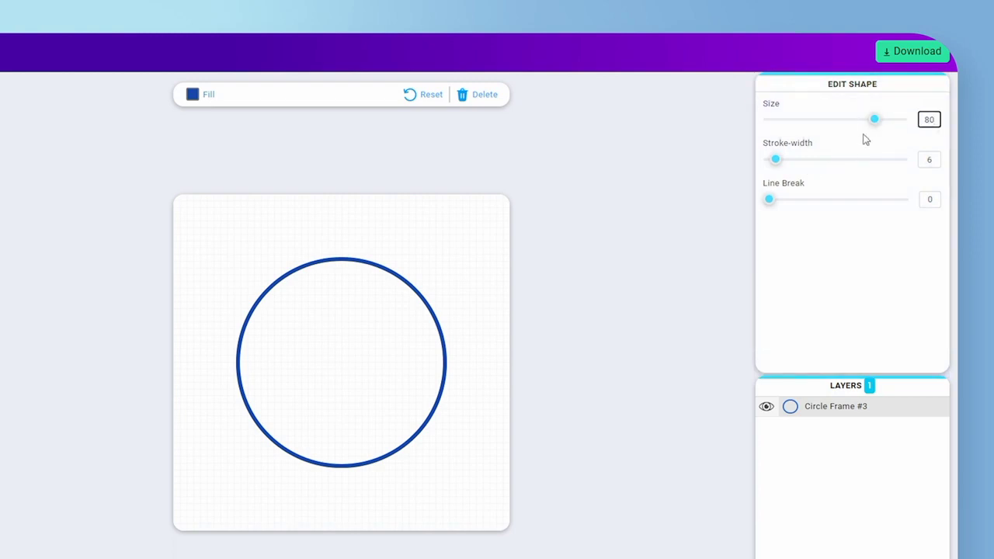
Set the circle's size to 85.3 and stroke-width to 8.4, and increase its line break
{"action": "mouse_move", "coordinate": [876, 123]}
{"action": "left_mouse_down"}
{"action": "mouse_move", "coordinate": [885, 125]}
{"action": "mouse_move", "coordinate": [836, 126]}
{"action": "mouse_move", "coordinate": [884, 130]}
{"action": "left_mouse_up"}
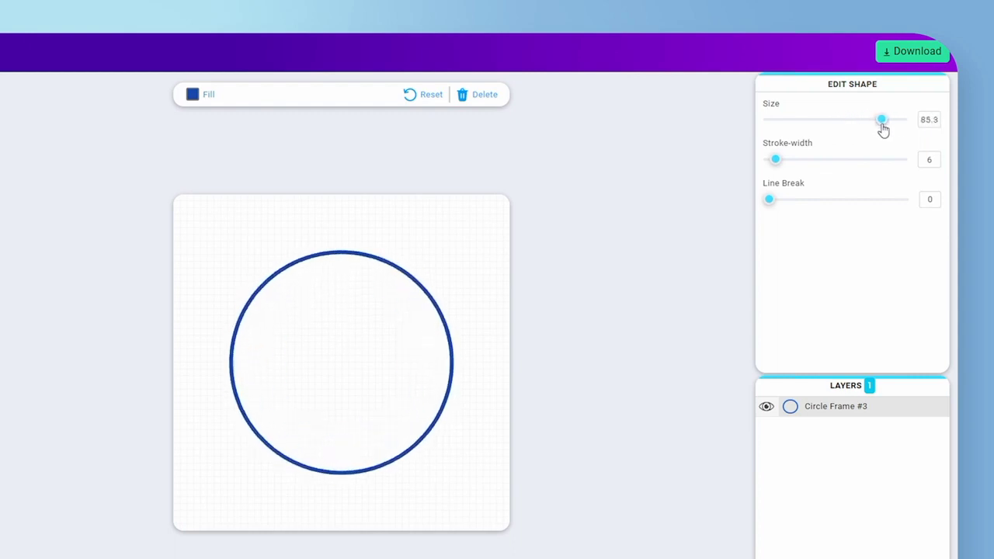
{"action": "mouse_move", "coordinate": [776, 161]}
{"action": "left_mouse_down"}
{"action": "mouse_move", "coordinate": [815, 163]}
{"action": "mouse_move", "coordinate": [806, 168]}
{"action": "left_mouse_up"}
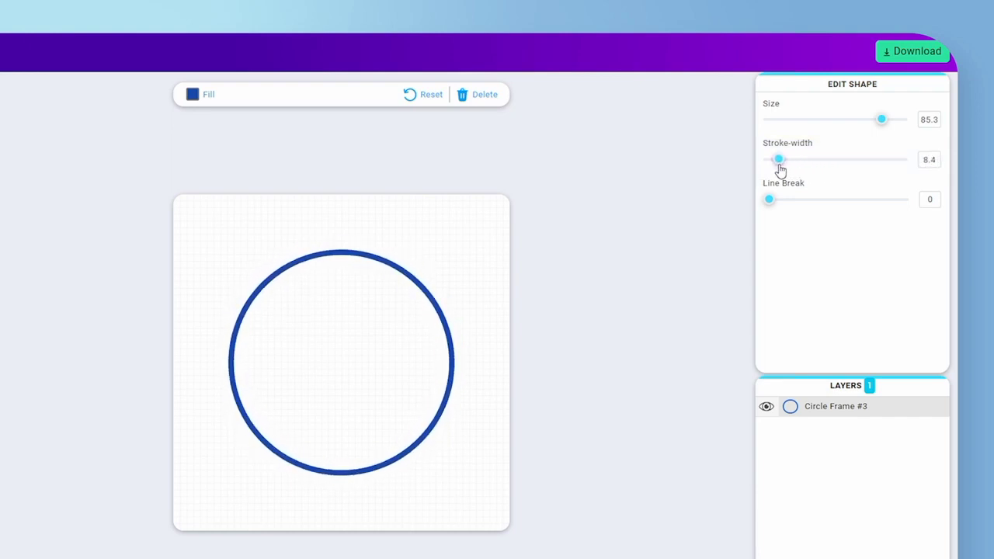
{"action": "left_click_drag", "start_coordinate": [771, 203], "coordinate": [811, 204]}
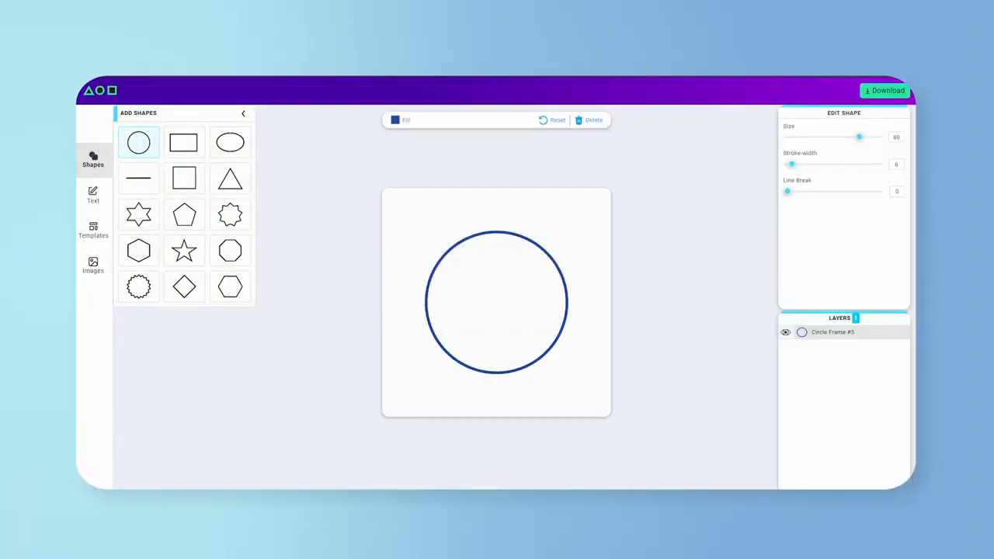
Add a line shape at horizontal position 50.5 and vertical position 46.6, and rotate it
{"action": "left_click", "coordinate": [134, 192]}
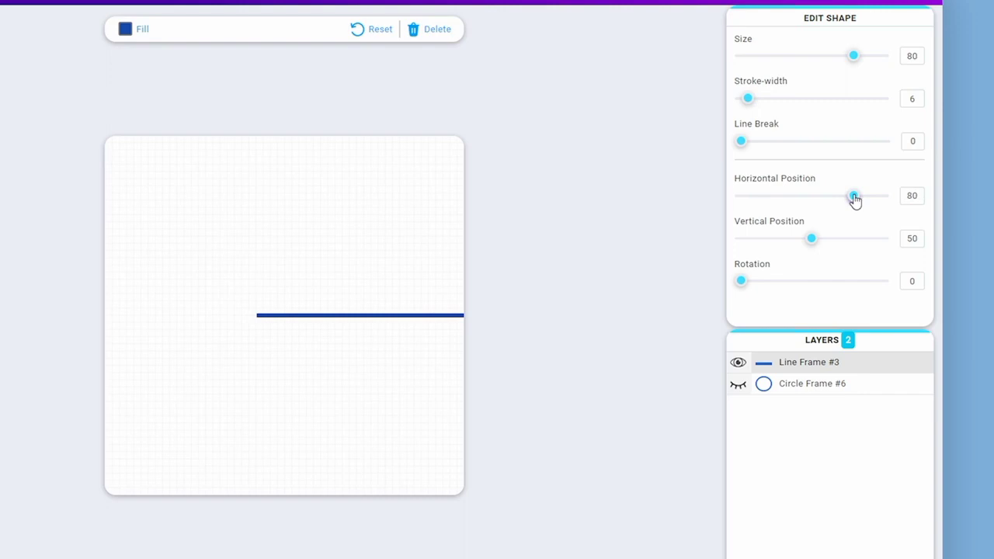
{"action": "left_click_drag", "start_coordinate": [838, 199], "coordinate": [812, 197]}
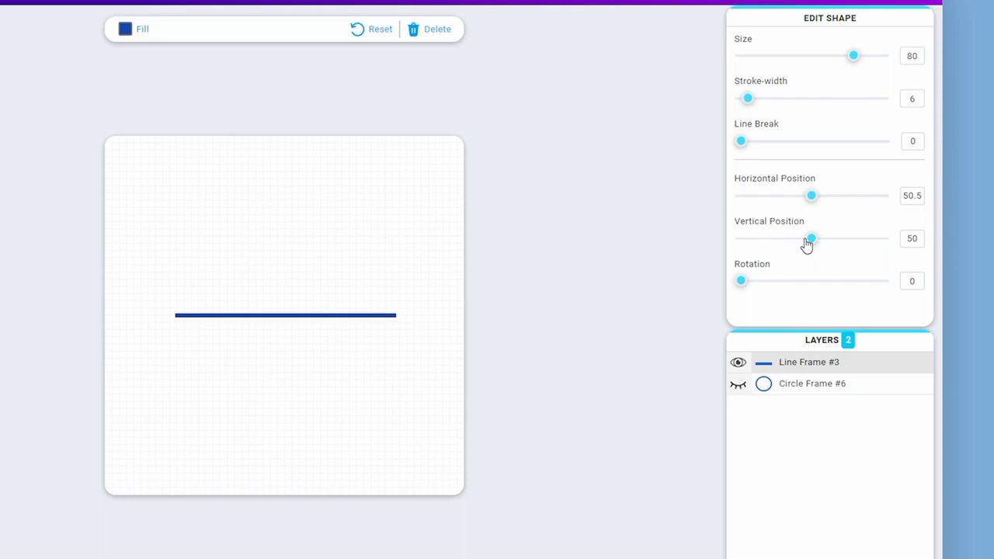
{"action": "mouse_move", "coordinate": [807, 245]}
{"action": "left_mouse_down"}
{"action": "mouse_move", "coordinate": [835, 244]}
{"action": "mouse_move", "coordinate": [801, 249]}
{"action": "left_mouse_up"}
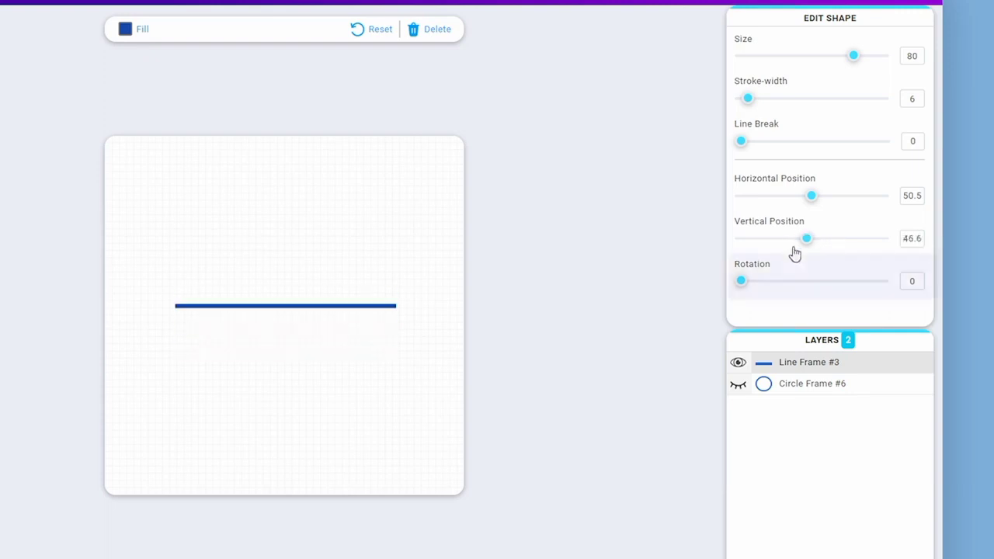
{"action": "left_click_drag", "start_coordinate": [739, 289], "coordinate": [804, 269]}
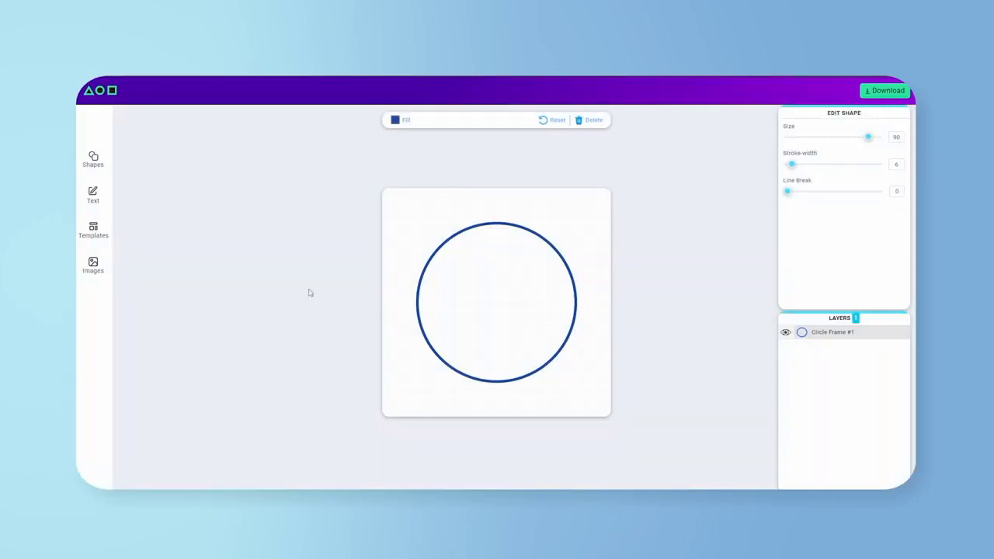
Add circular text reading "* Global *" inside the circle frame, using the Prosto One font
{"action": "left_click", "coordinate": [102, 201]}
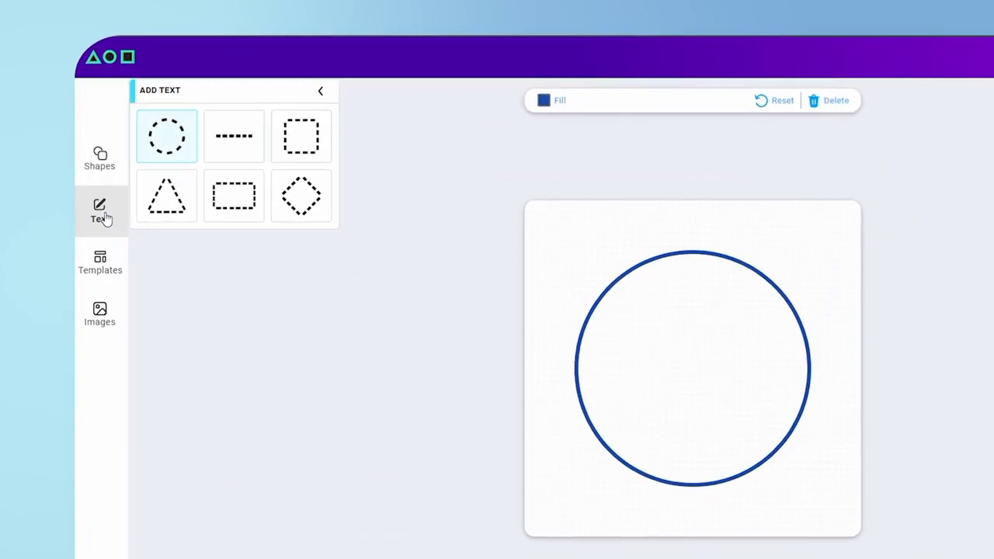
{"action": "left_click", "coordinate": [164, 145]}
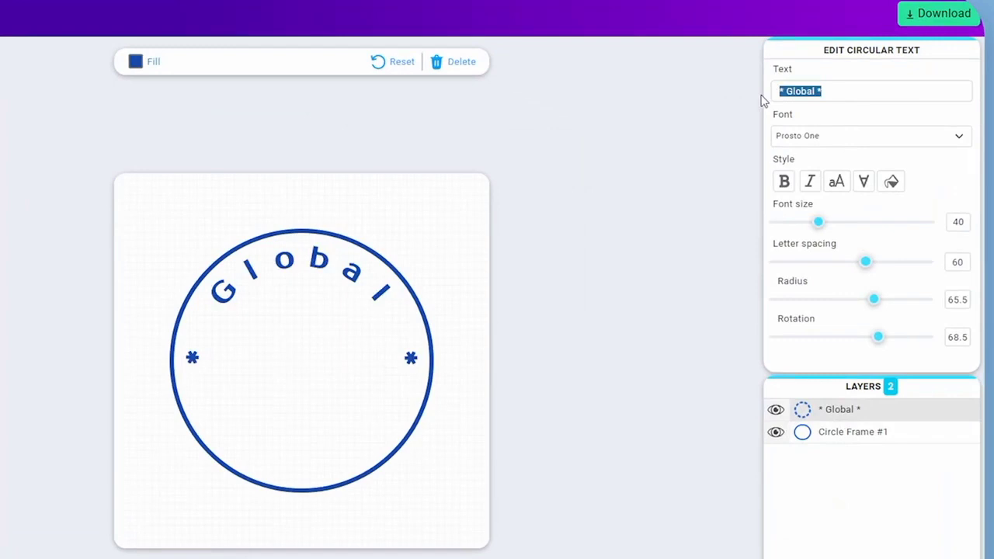
{"action": "left_click", "coordinate": [823, 139]}
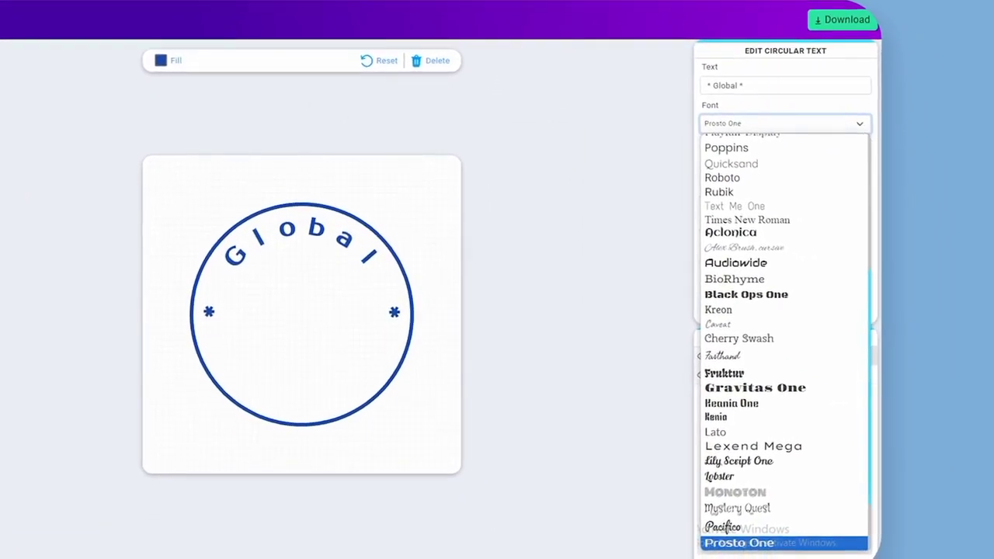
{"action": "left_click", "coordinate": [758, 125]}
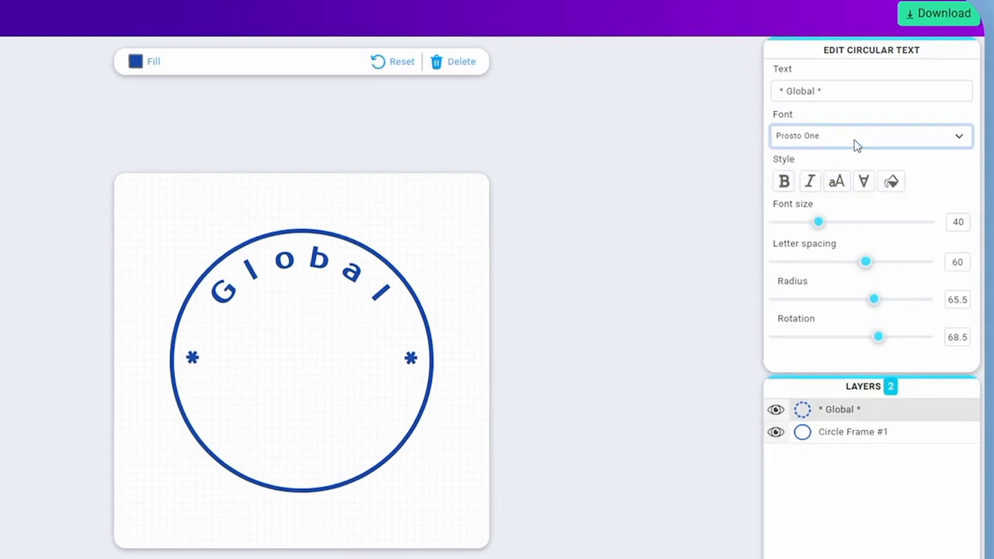
Try the bold, italic, letter case, invert and fill styles on the circular text
{"action": "left_click", "coordinate": [786, 182]}
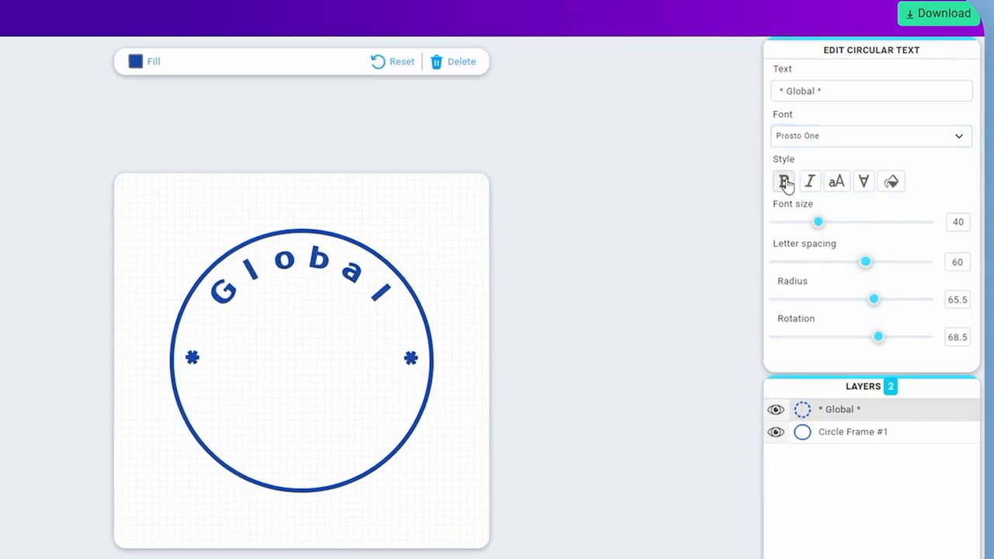
{"action": "left_click", "coordinate": [810, 186]}
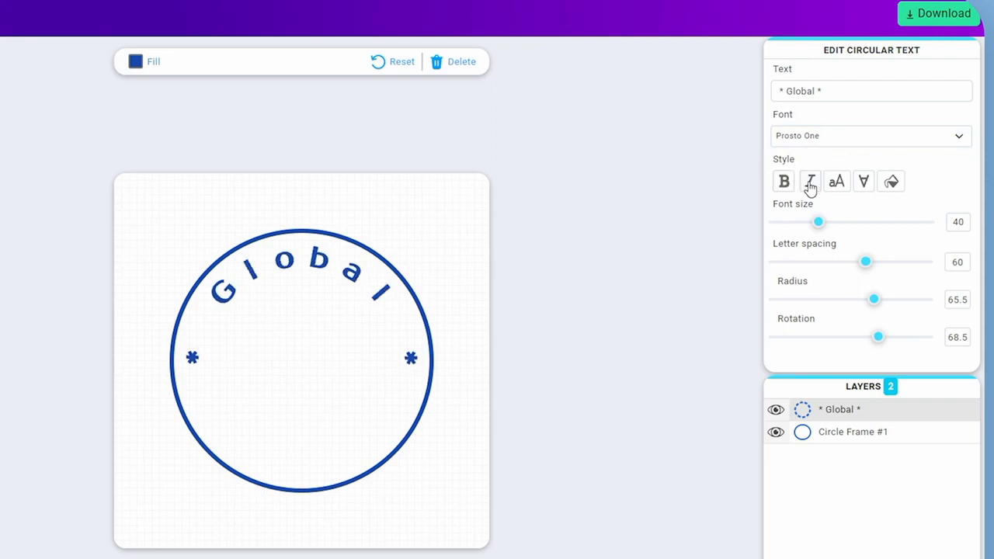
{"action": "left_click", "coordinate": [839, 185]}
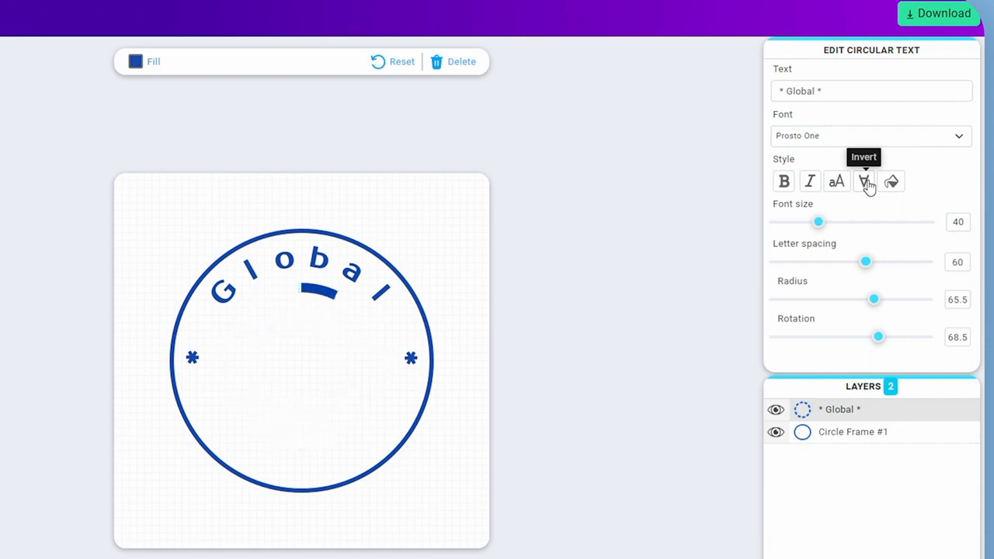
{"action": "left_click", "coordinate": [868, 182]}
{"action": "left_click", "coordinate": [868, 181]}
{"action": "left_click", "coordinate": [891, 181]}
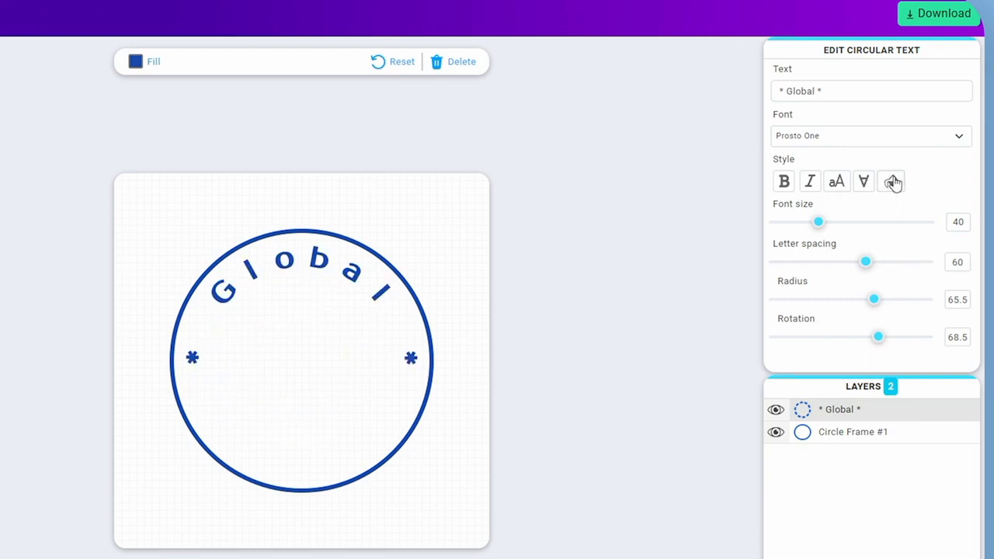
Set the "* Global *" text's font size to 37.5 and radius to 64.1, and adjust its rotation
{"action": "mouse_move", "coordinate": [817, 222]}
{"action": "left_mouse_down"}
{"action": "mouse_move", "coordinate": [806, 224]}
{"action": "mouse_move", "coordinate": [889, 227]}
{"action": "mouse_move", "coordinate": [819, 231]}
{"action": "left_mouse_up"}
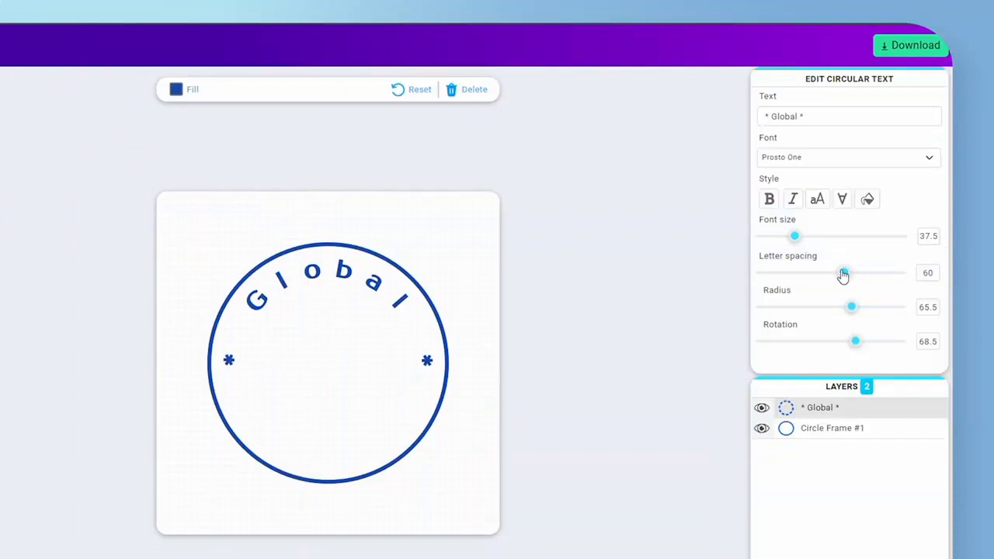
{"action": "left_click_drag", "start_coordinate": [843, 275], "coordinate": [851, 312]}
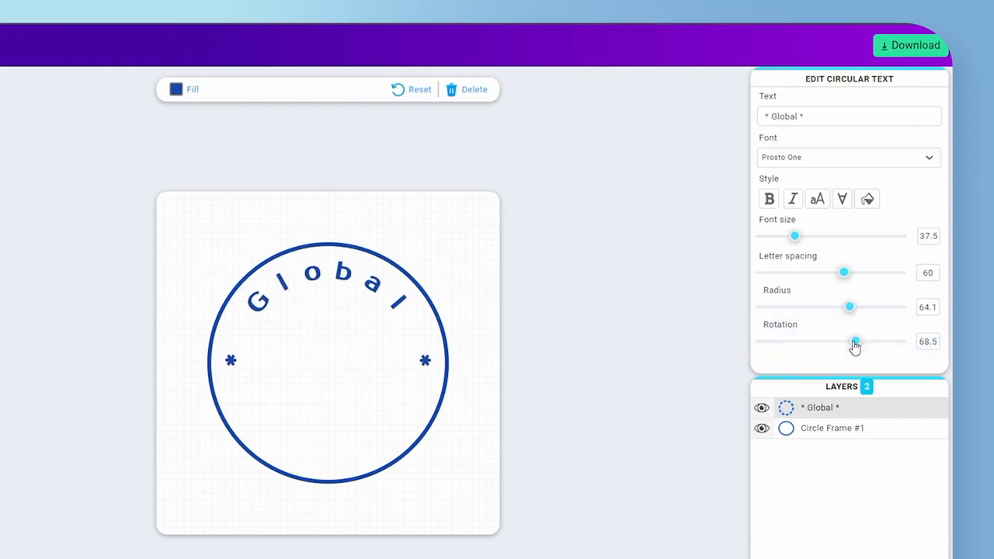
{"action": "mouse_move", "coordinate": [854, 342]}
{"action": "left_mouse_down"}
{"action": "mouse_move", "coordinate": [760, 342]}
{"action": "mouse_move", "coordinate": [908, 347]}
{"action": "mouse_move", "coordinate": [822, 350]}
{"action": "mouse_move", "coordinate": [878, 353]}
{"action": "mouse_move", "coordinate": [852, 355]}
{"action": "left_mouse_up"}
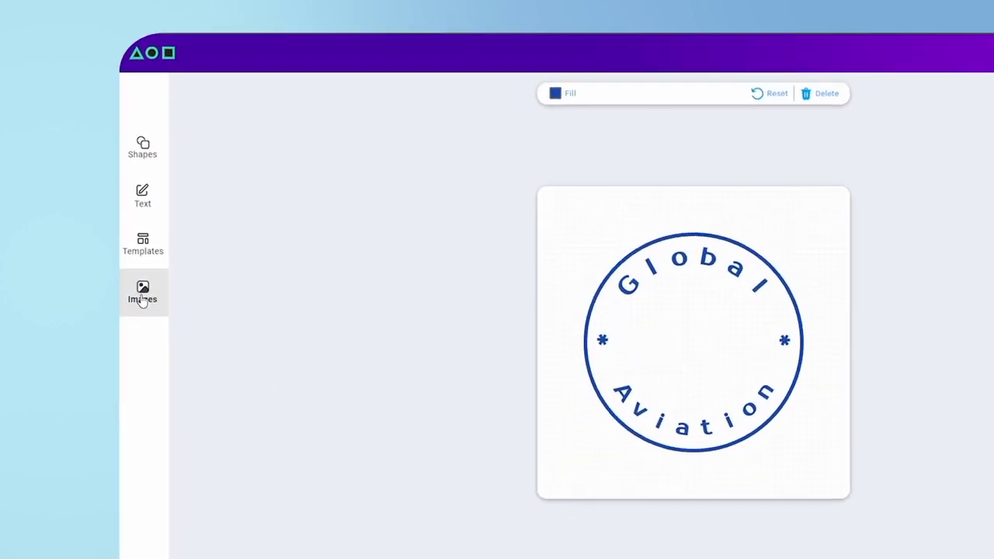
Add the lion emblem image to the centre of the stamp and set its size to 35
{"action": "left_click", "coordinate": [160, 320]}
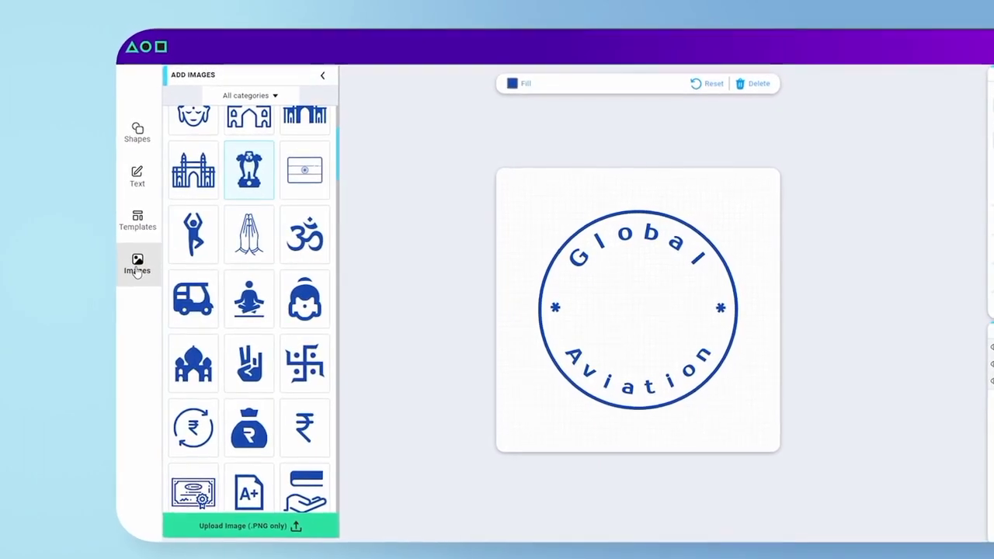
{"action": "left_click", "coordinate": [244, 185]}
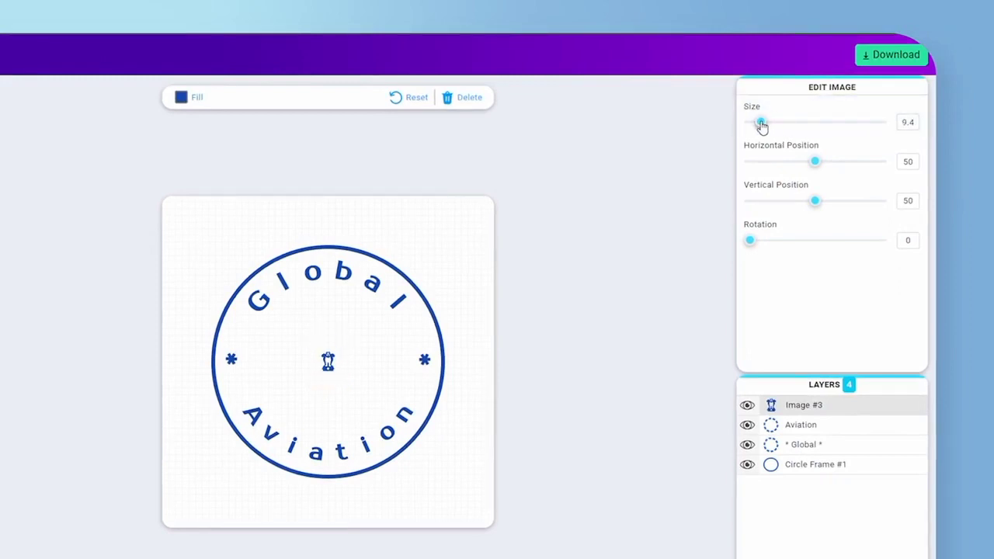
{"action": "left_click_drag", "start_coordinate": [809, 118], "coordinate": [797, 119]}
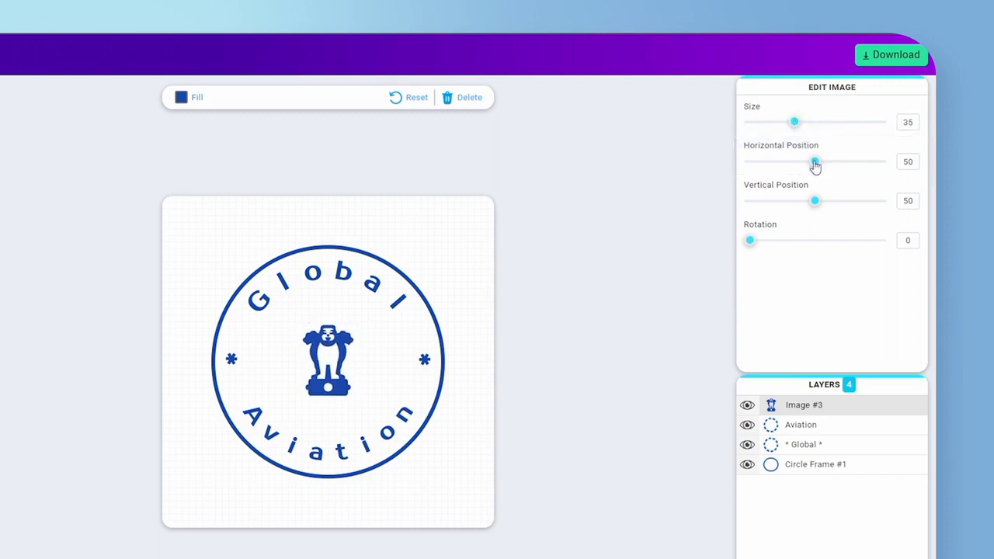
Move the emblem image to horizontal position 50.5 and vertical position 48.5, and rotate it
{"action": "mouse_move", "coordinate": [808, 165]}
{"action": "left_mouse_down"}
{"action": "mouse_move", "coordinate": [790, 166]}
{"action": "mouse_move", "coordinate": [848, 164]}
{"action": "mouse_move", "coordinate": [817, 169]}
{"action": "left_mouse_up"}
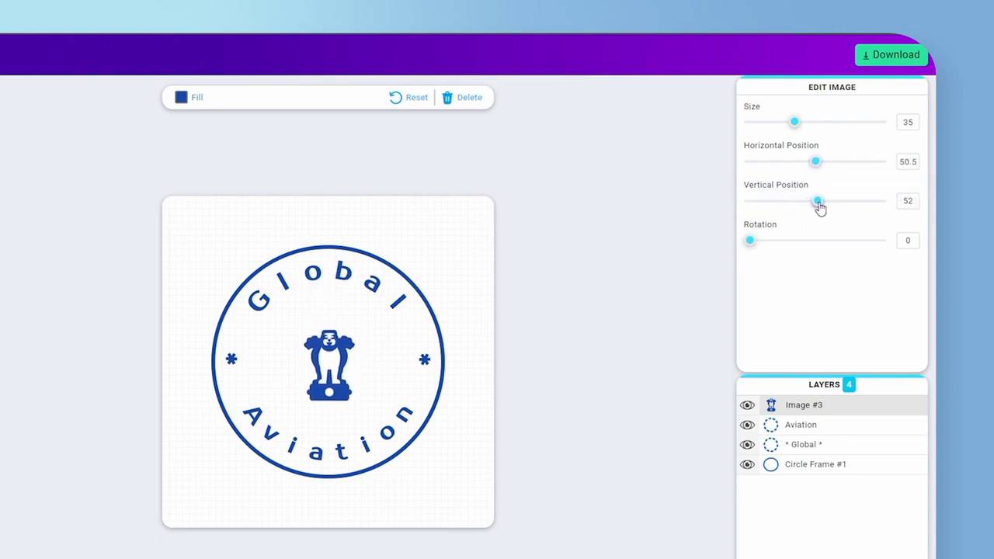
{"action": "left_click_drag", "start_coordinate": [831, 206], "coordinate": [813, 204]}
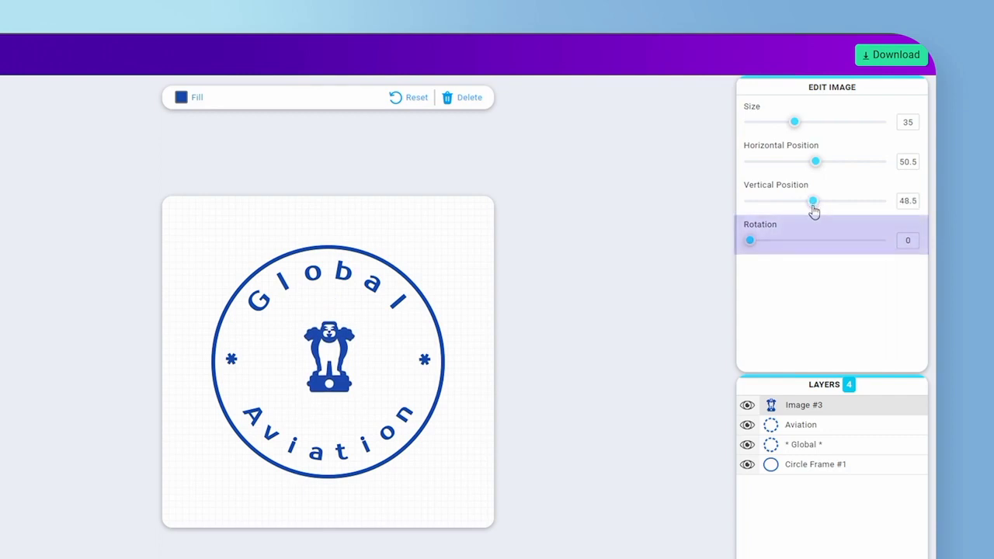
{"action": "left_click_drag", "start_coordinate": [751, 247], "coordinate": [887, 248]}
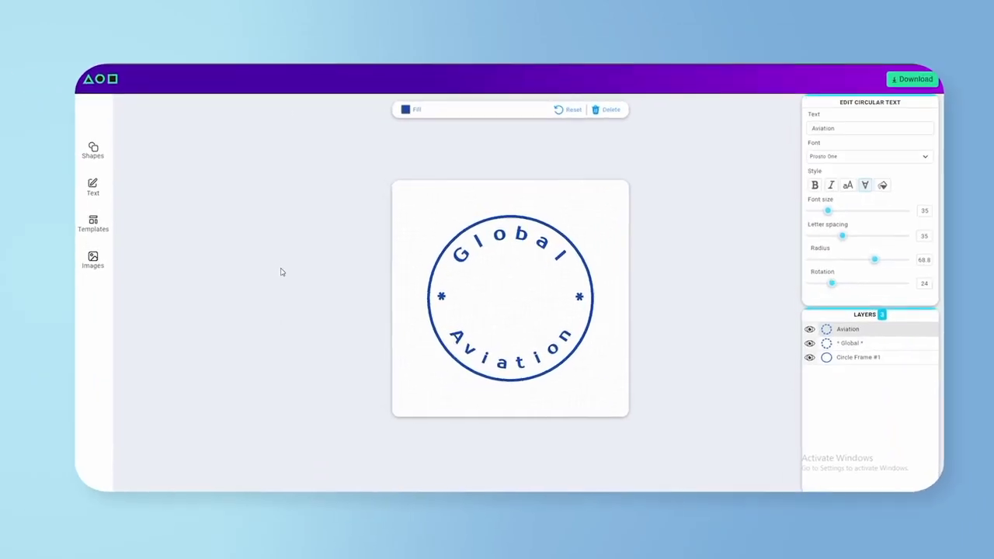
Upload a custom PNG image from the sample image folder for the stamp
{"action": "left_click", "coordinate": [93, 265]}
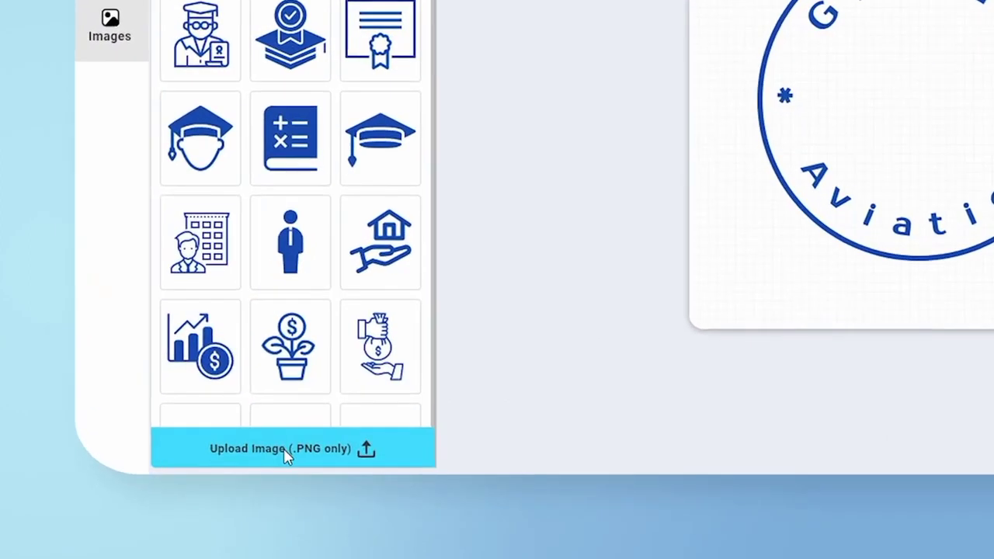
{"action": "left_click", "coordinate": [195, 499]}
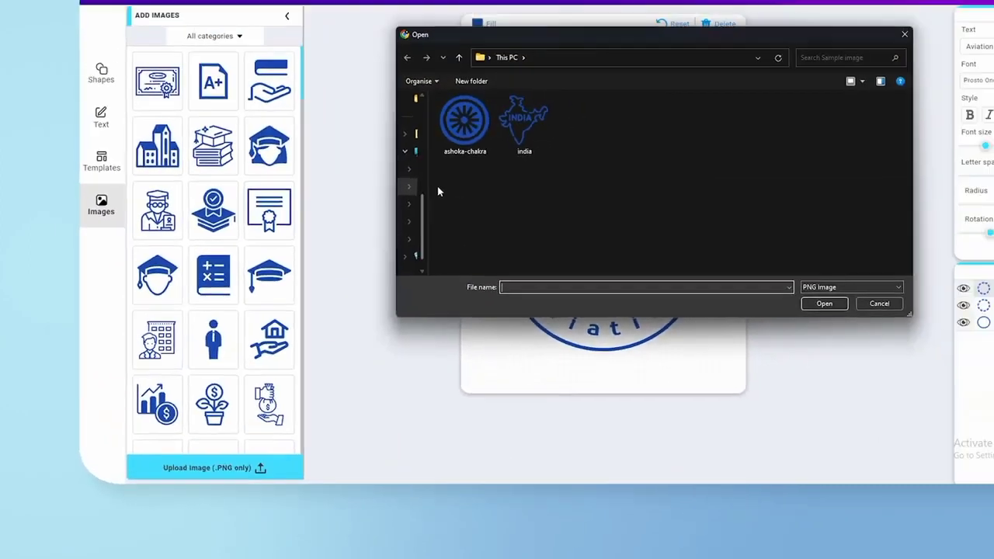
{"action": "left_click", "coordinate": [585, 33]}
{"action": "left_click", "coordinate": [664, 347]}
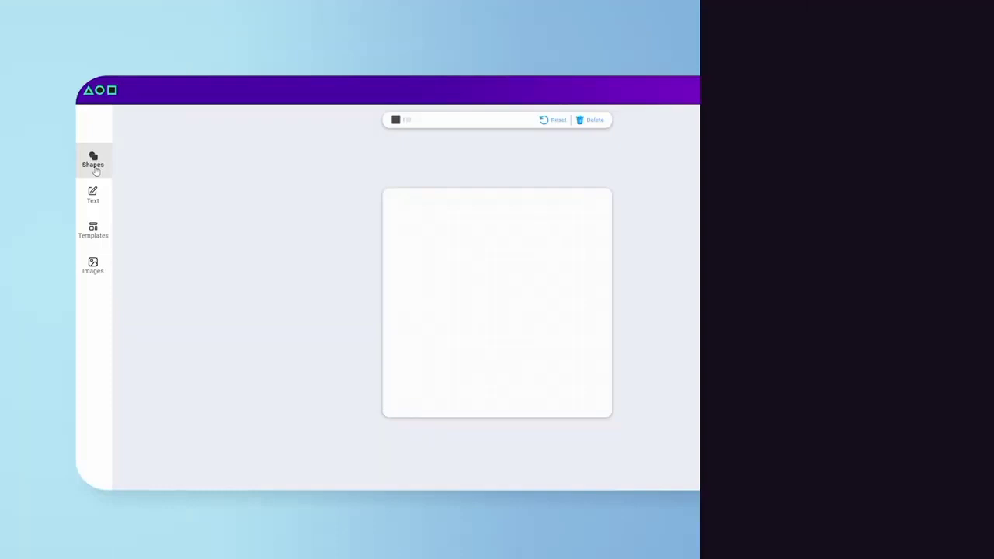
Add a circle shape to the blank canvas
{"action": "left_click", "coordinate": [91, 160]}
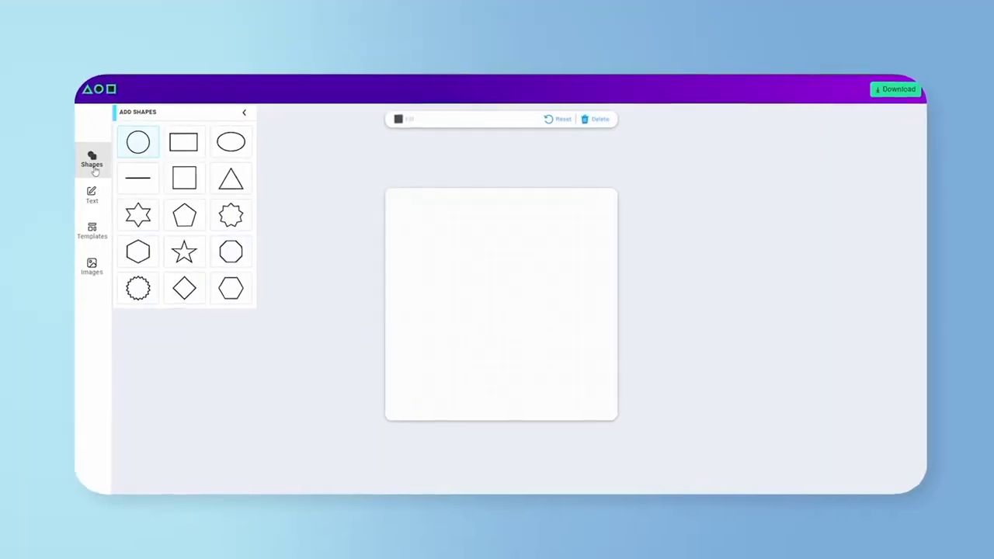
{"action": "left_click", "coordinate": [136, 141]}
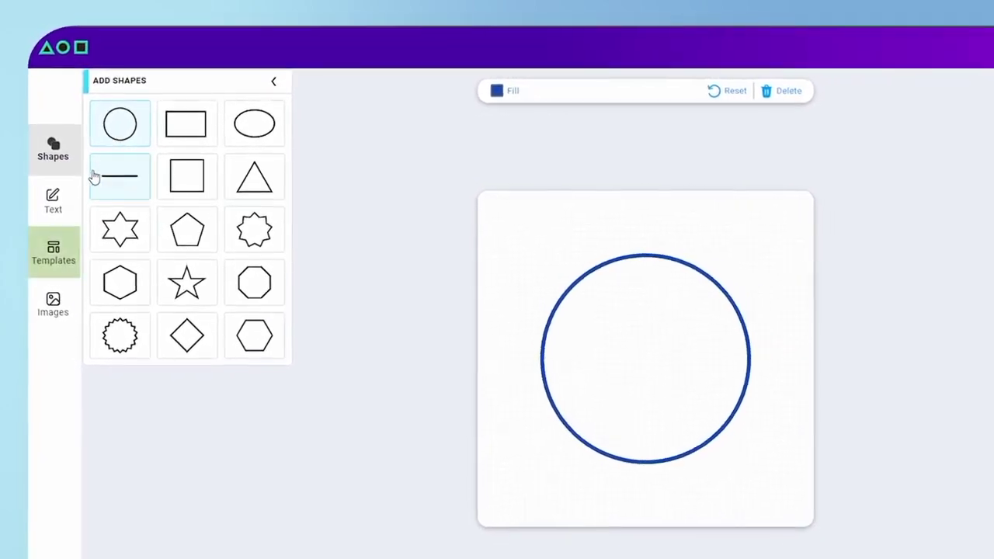
Load the round Global Aviation template and select its inner ring layer and emblem image layer
{"action": "left_click", "coordinate": [58, 252]}
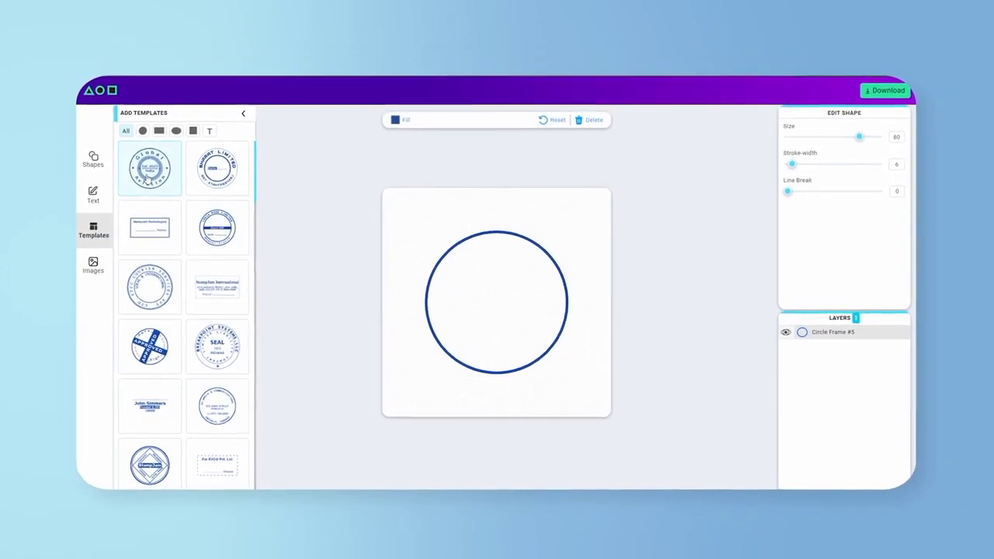
{"action": "left_click", "coordinate": [147, 177]}
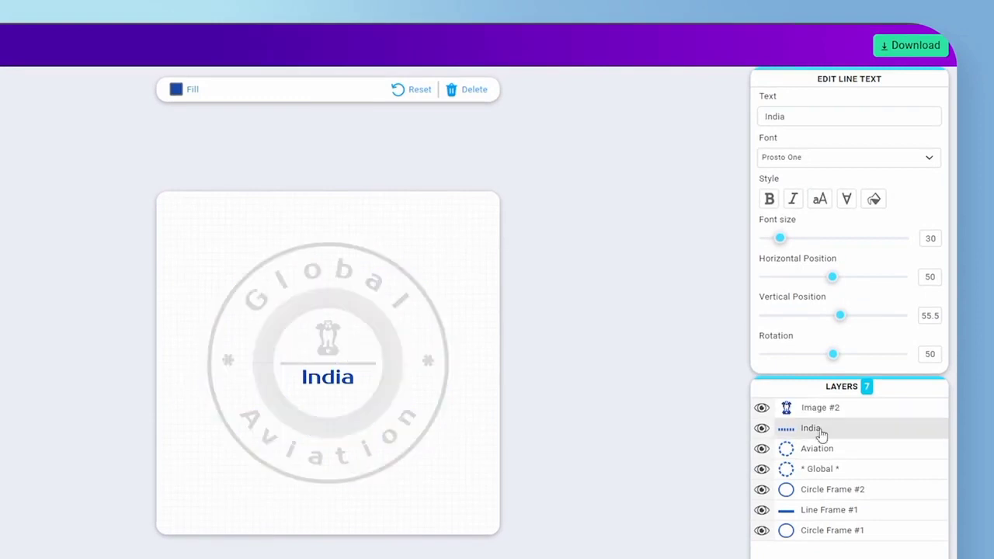
{"action": "left_click", "coordinate": [821, 491]}
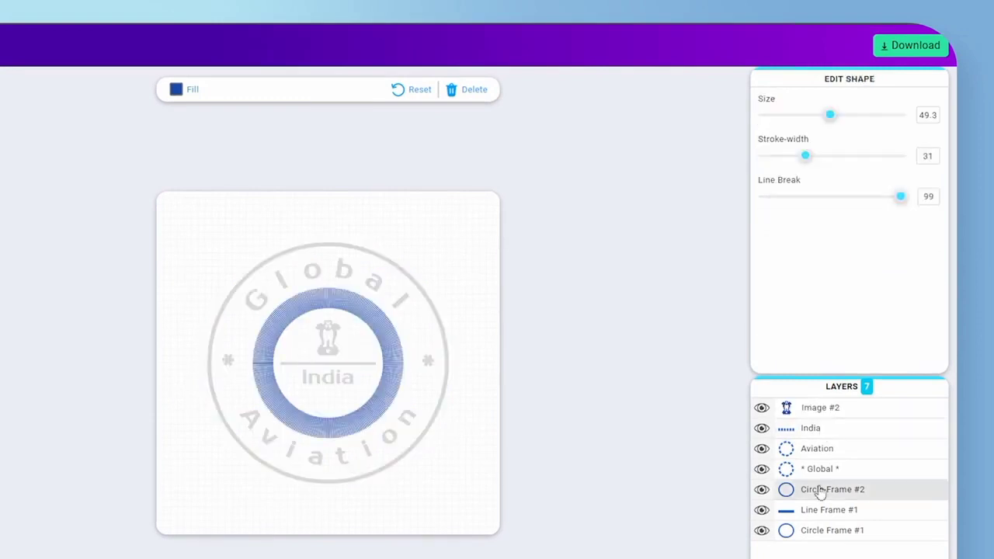
{"action": "left_click", "coordinate": [821, 411]}
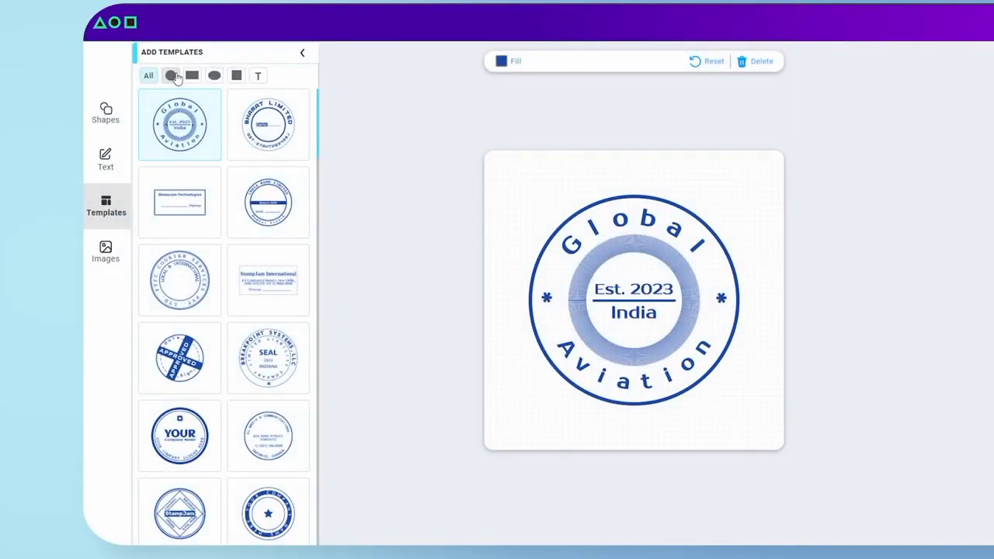
Browse the stamp templates by rectangle, oval, square and text category
{"action": "left_click", "coordinate": [192, 76]}
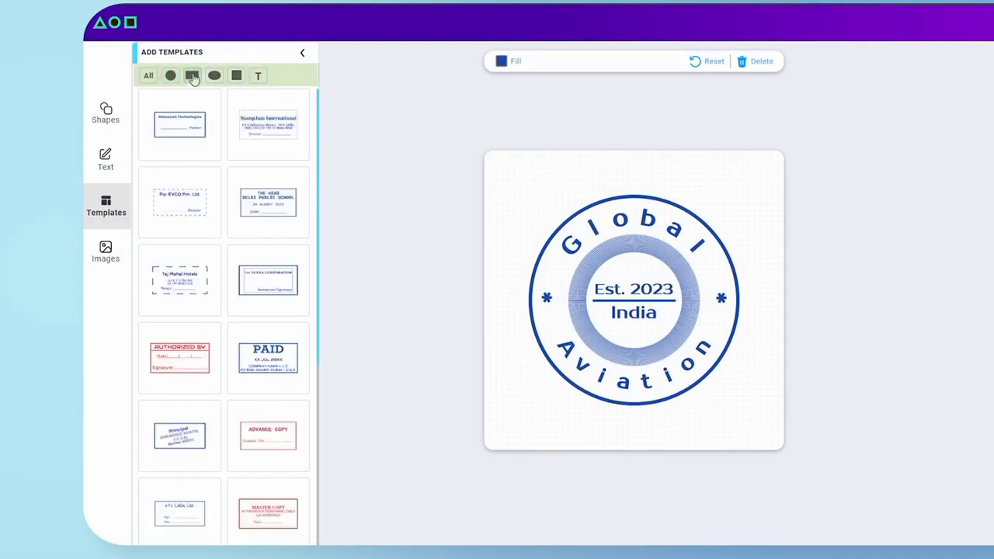
{"action": "left_click", "coordinate": [213, 77]}
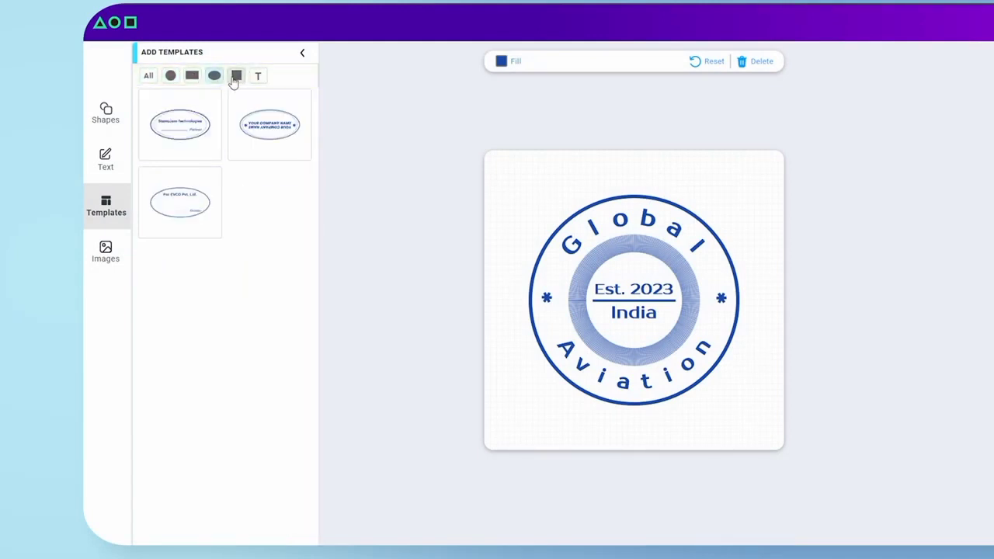
{"action": "left_click", "coordinate": [235, 79]}
{"action": "left_click", "coordinate": [256, 81]}
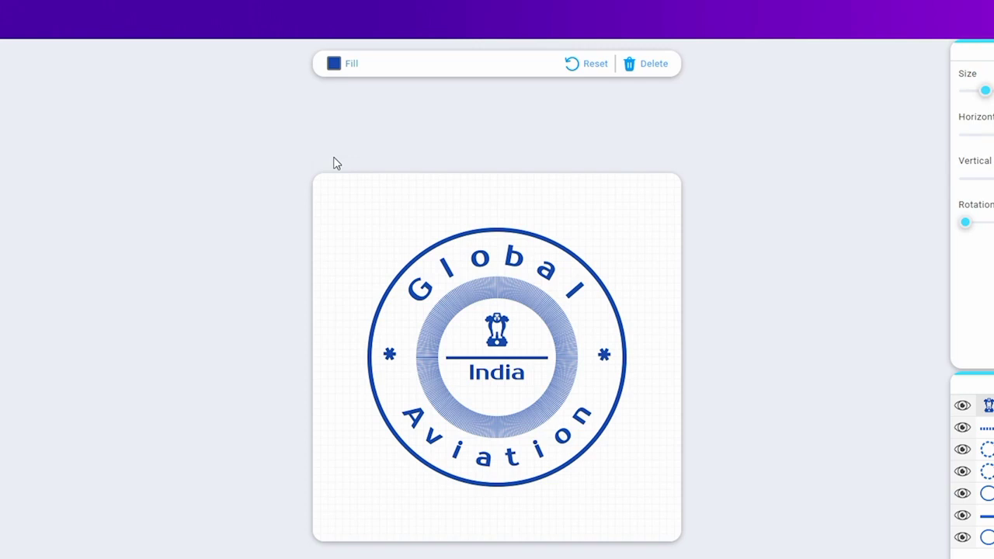
Try a different hue for the fill colour in the colour picker
{"action": "left_click", "coordinate": [334, 64]}
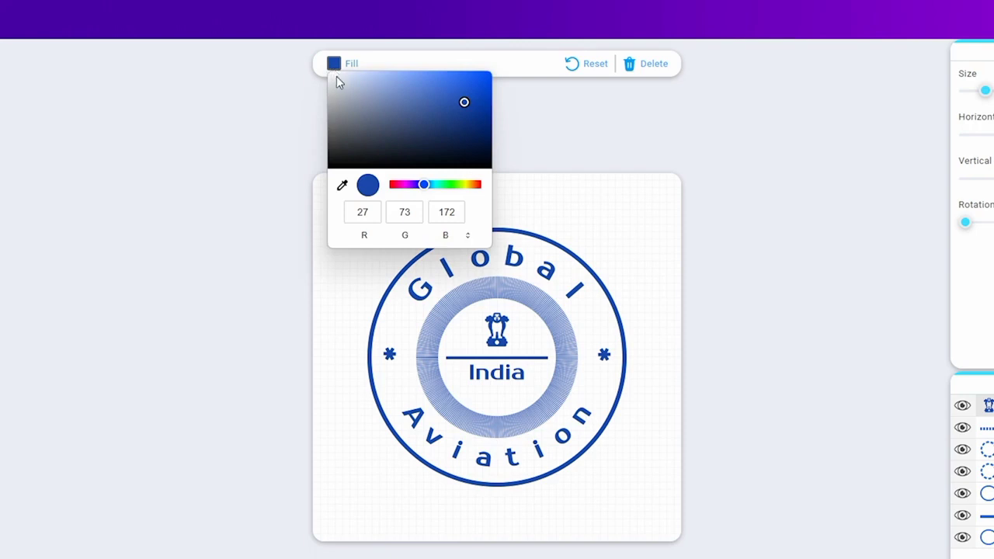
{"action": "mouse_move", "coordinate": [422, 183]}
{"action": "left_mouse_down"}
{"action": "mouse_move", "coordinate": [474, 193]}
{"action": "mouse_move", "coordinate": [417, 195]}
{"action": "left_mouse_up"}
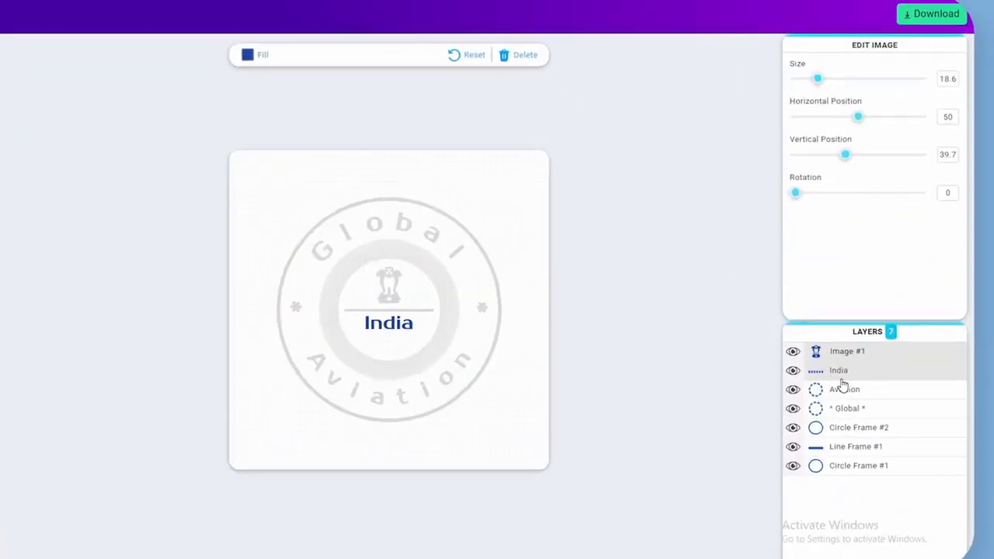
Delete the "Aviation" circular text from the stamp, and reset the whole canvas
{"action": "left_click", "coordinate": [844, 391]}
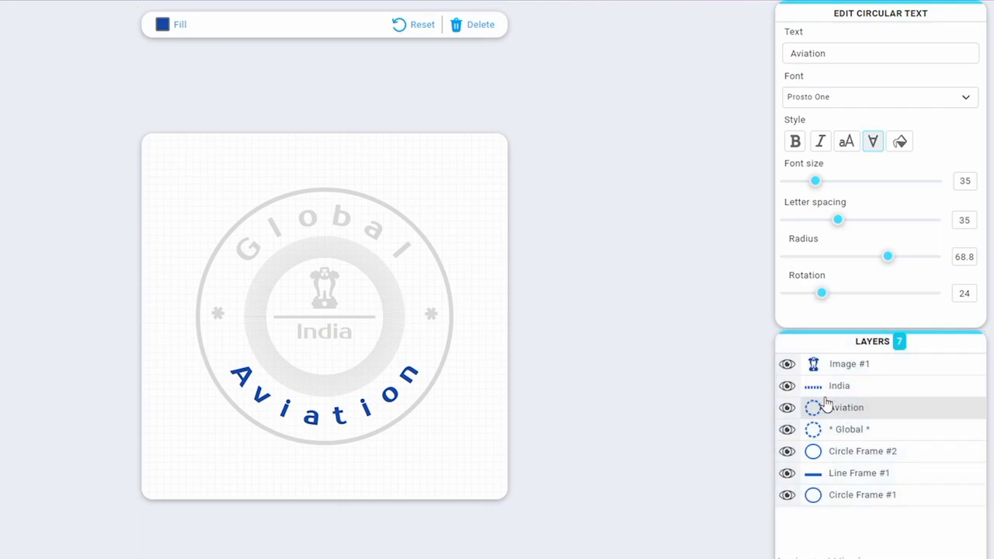
{"action": "left_click", "coordinate": [490, 34]}
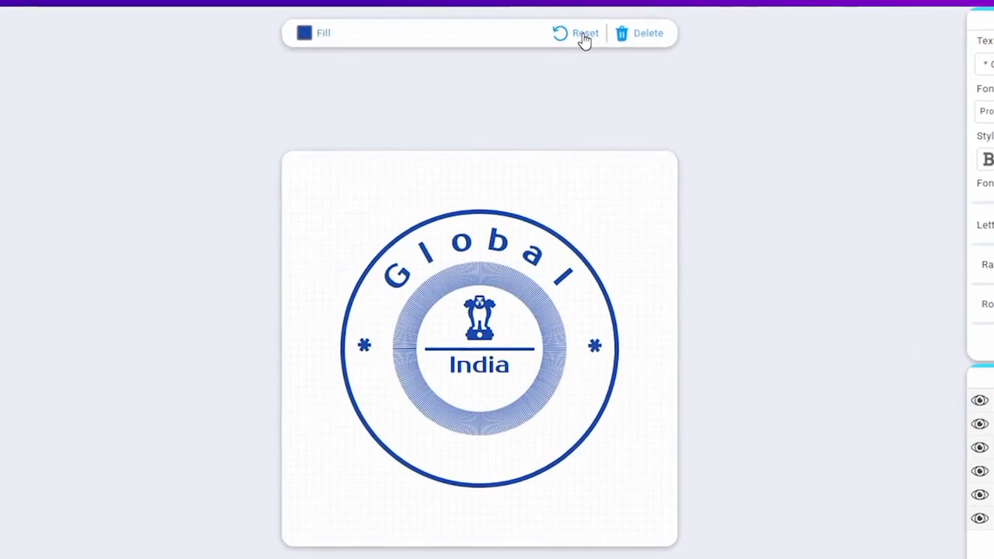
{"action": "left_click", "coordinate": [582, 38]}
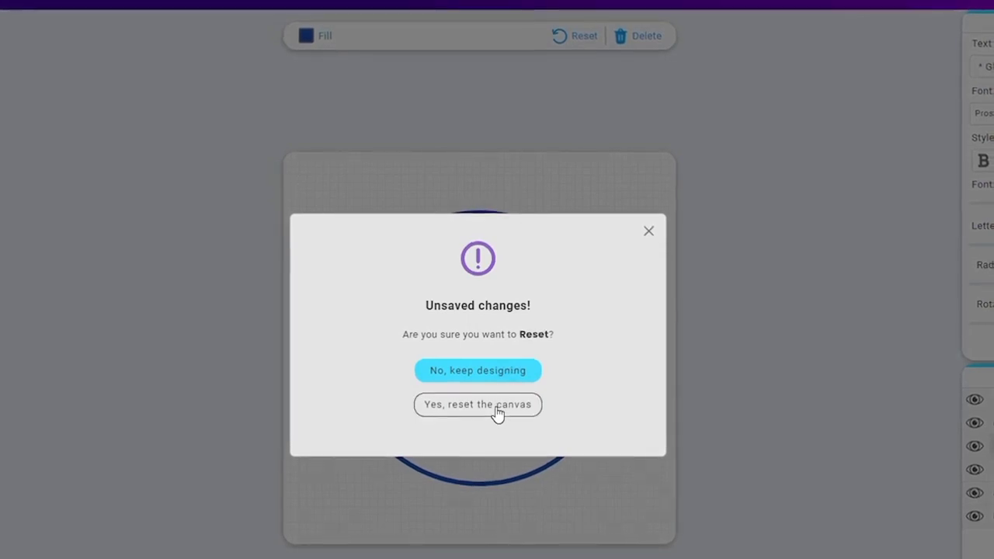
{"action": "left_click", "coordinate": [497, 414]}
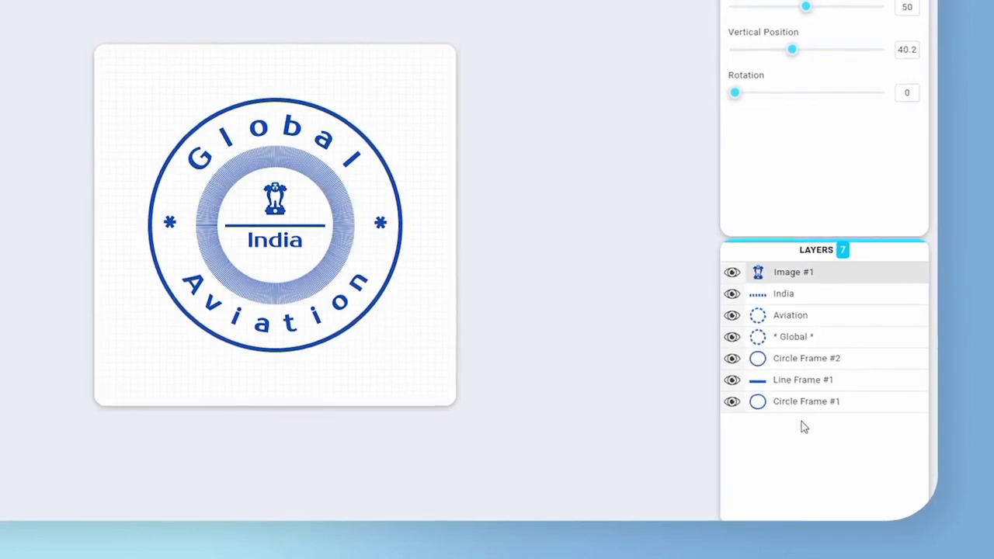
Hide and show again the Circle Frame #1, Circle Frame #2 and "* Global *" layers
{"action": "left_click", "coordinate": [808, 406]}
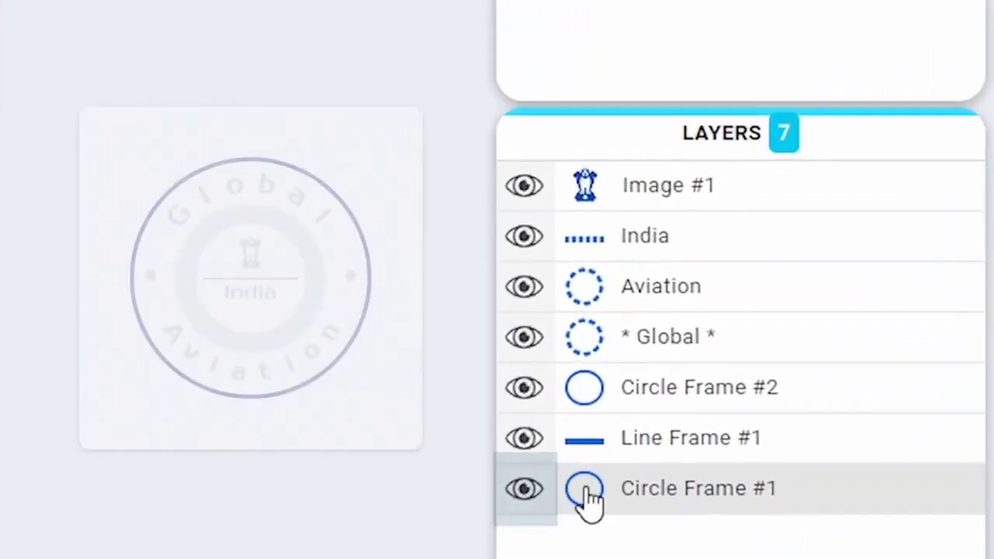
{"action": "left_click", "coordinate": [524, 489]}
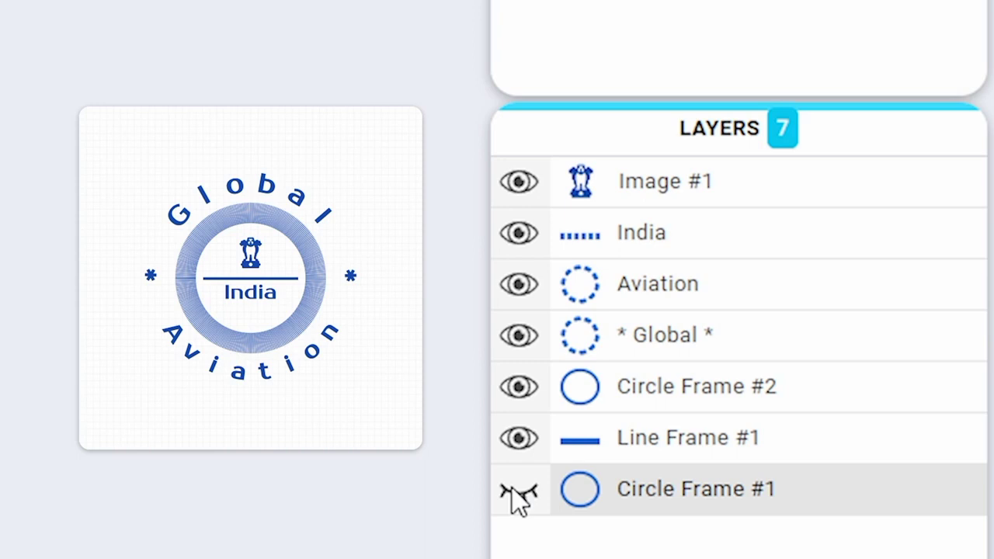
{"action": "left_click", "coordinate": [519, 493]}
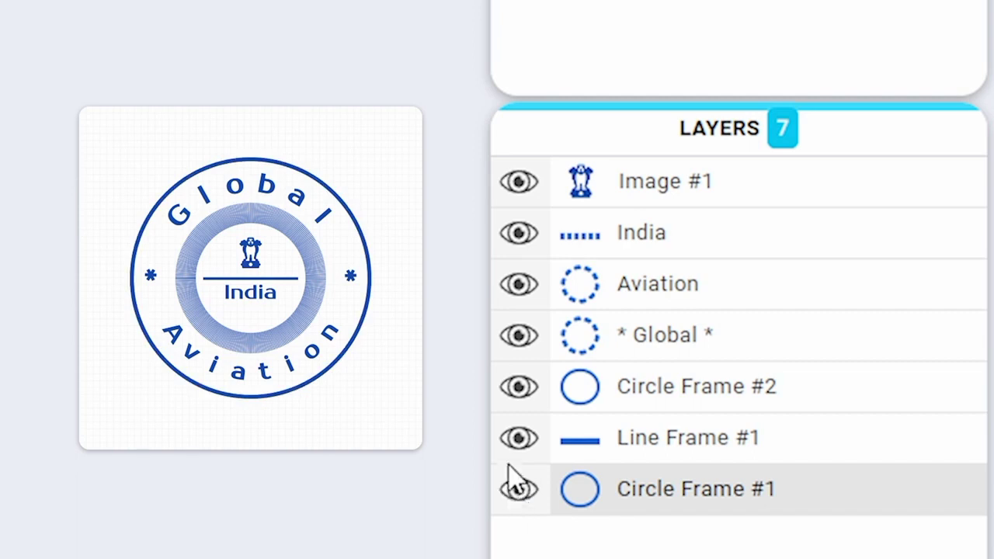
{"action": "left_click", "coordinate": [520, 387]}
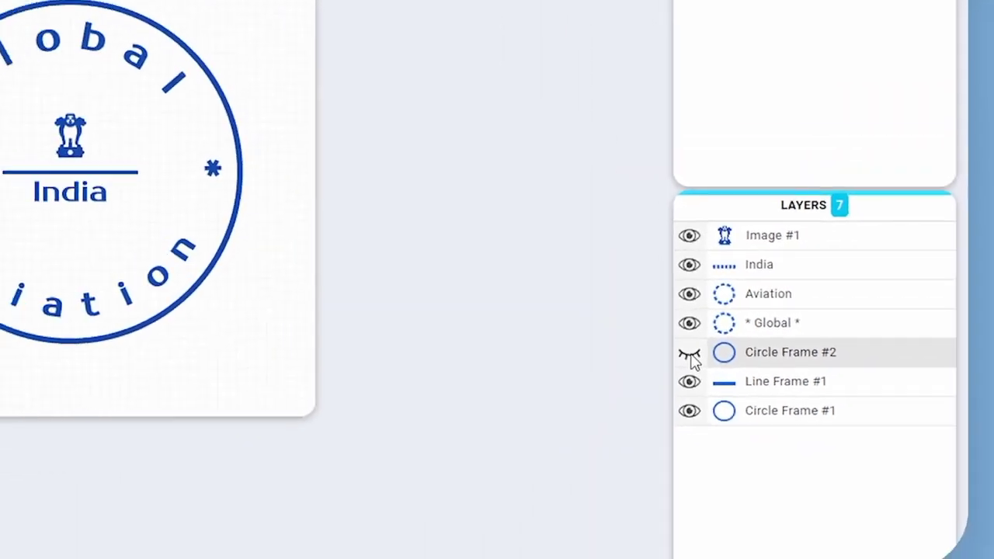
{"action": "left_click", "coordinate": [690, 354]}
{"action": "left_click", "coordinate": [689, 323]}
{"action": "left_click", "coordinate": [689, 323]}
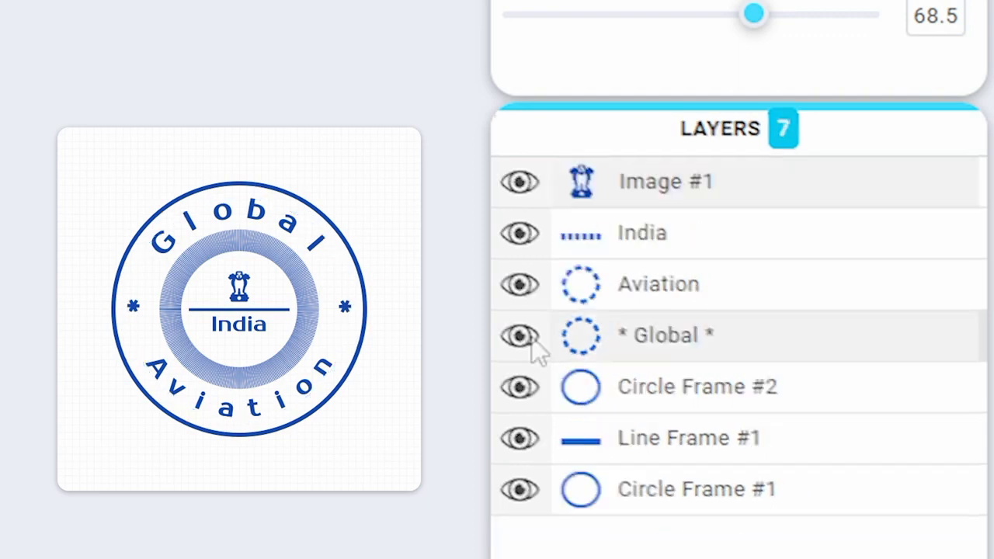
{"action": "left_click", "coordinate": [533, 342]}
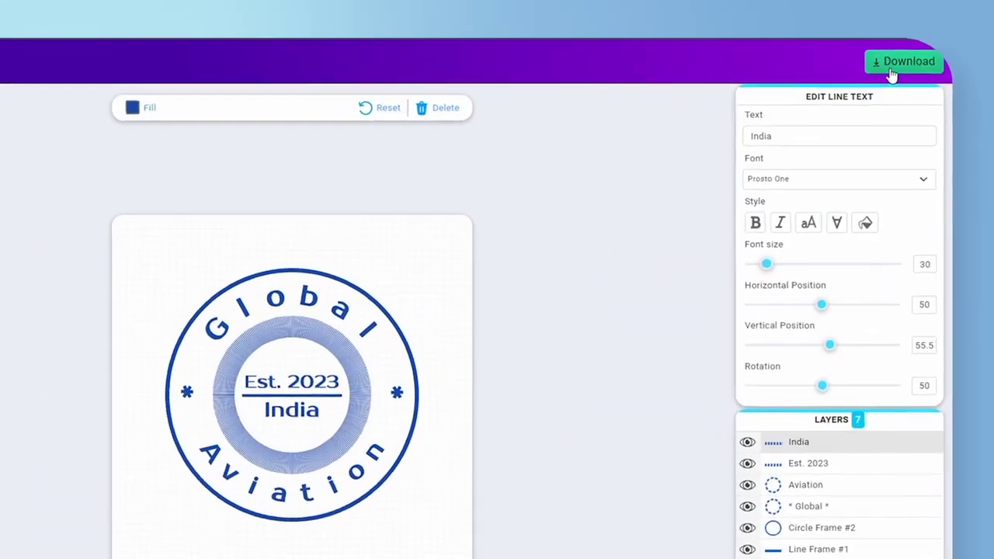
Open the download plans for the finished Global Aviation stamp and choose to buy the Gold plan
{"action": "left_click", "coordinate": [892, 70]}
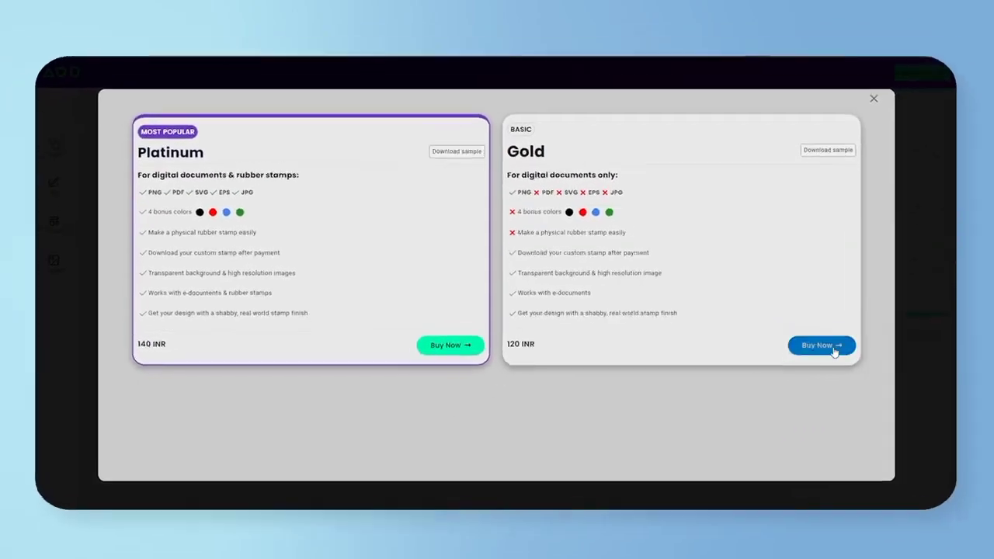
{"action": "left_click", "coordinate": [753, 474]}
Enter the card number, expiry date and security code, submit the payment and download the stamp
{"action": "left_click_drag", "start_coordinate": [315, 293], "coordinate": [220, 298]}
{"action": "left_click_drag", "start_coordinate": [563, 294], "coordinate": [513, 295]}
{"action": "left_click", "coordinate": [320, 328]}
{"action": "type", "text": "4242 4242 4242 4242 04 / 24 242 42424"}
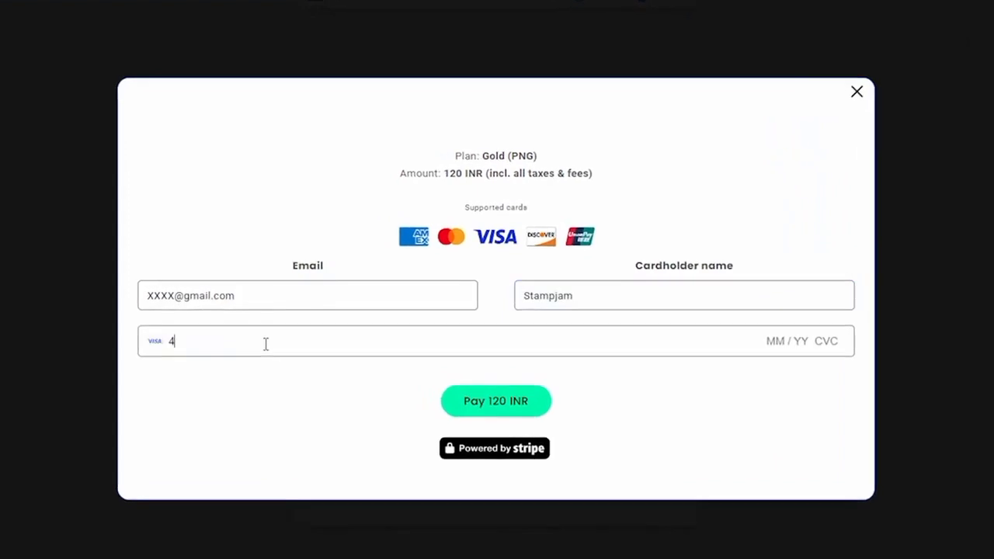
{"action": "left_click", "coordinate": [506, 407]}
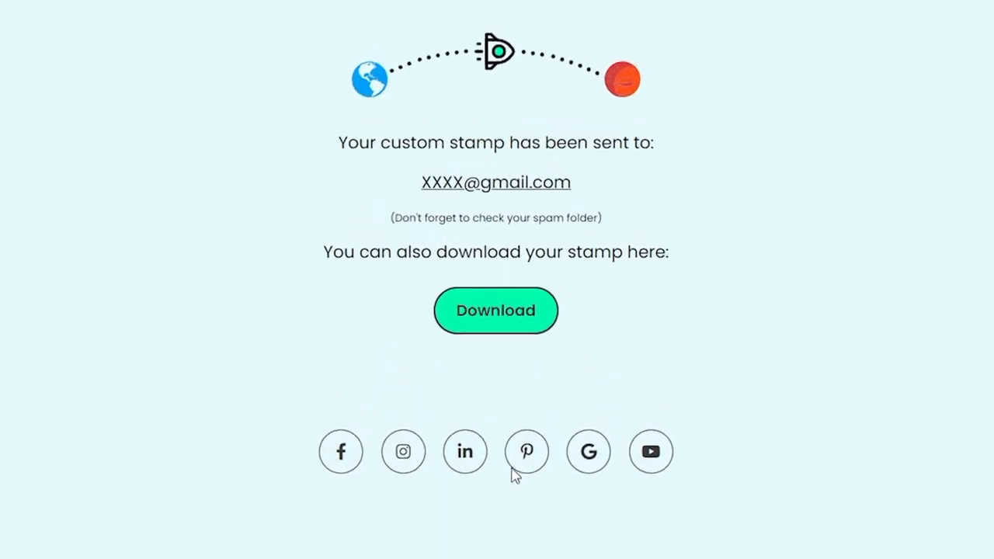
{"action": "left_click", "coordinate": [502, 324]}
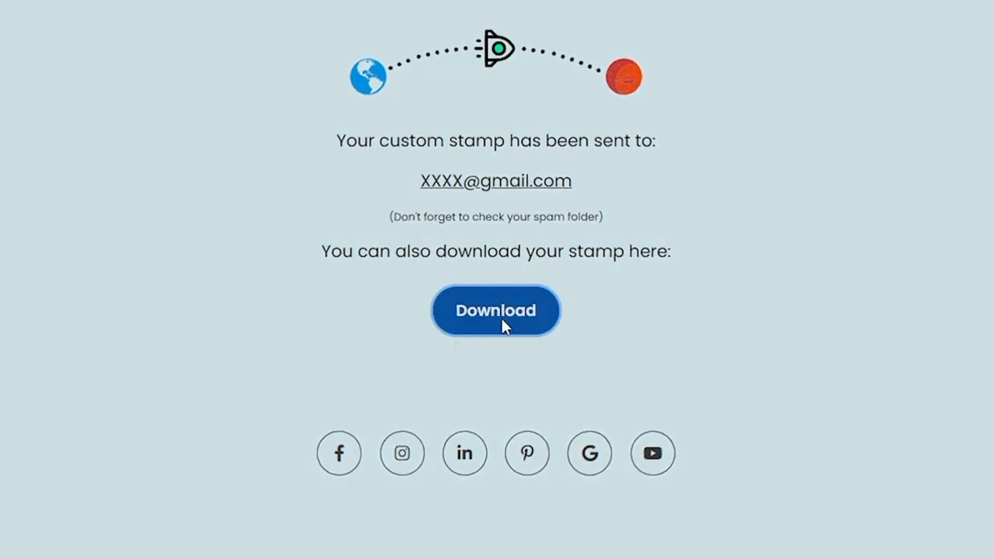